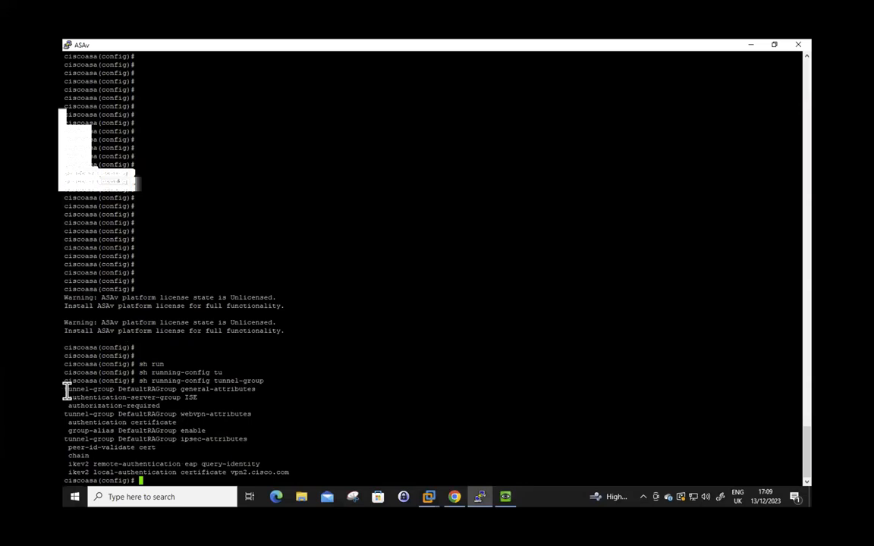
pyautogui.click(352, 396)
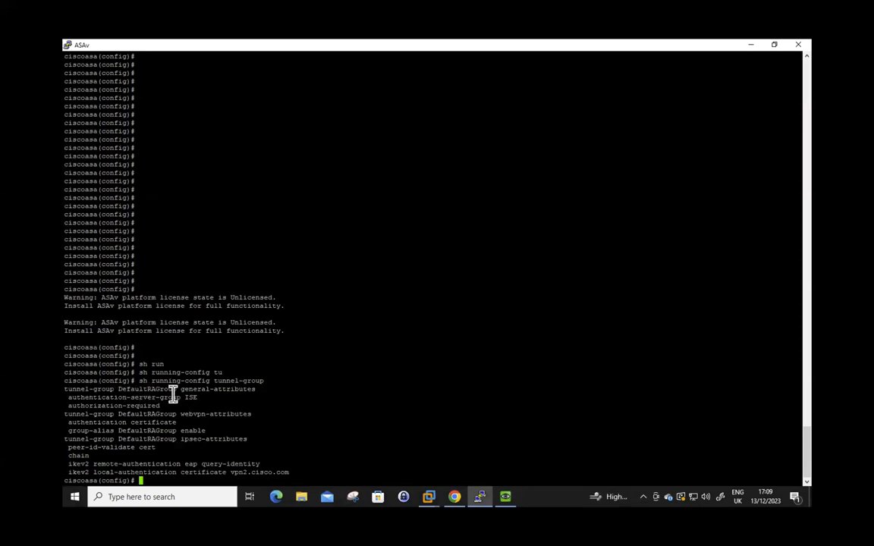
pyautogui.moveTo(85, 398); pyautogui.dragTo(215, 400)
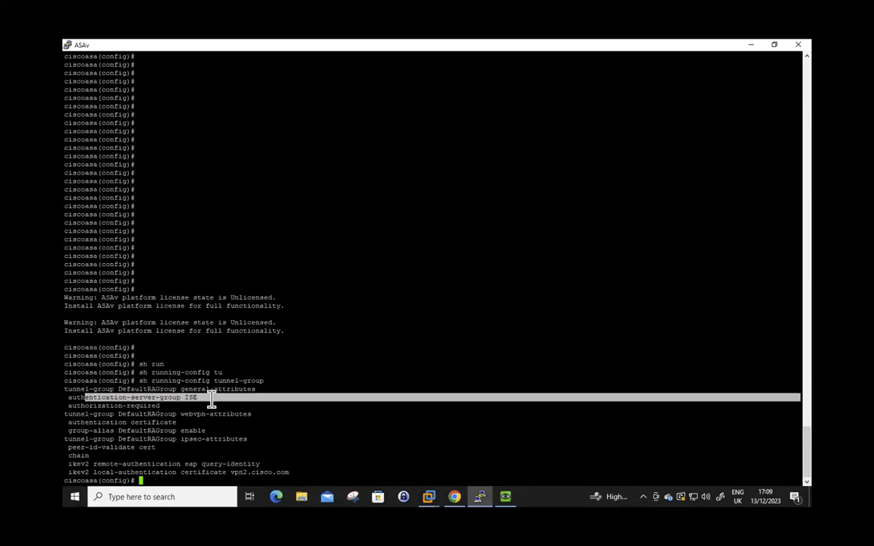
pyautogui.moveTo(160, 406); pyautogui.dragTo(65, 396)
pyautogui.moveTo(74, 465); pyautogui.dragTo(328, 471)
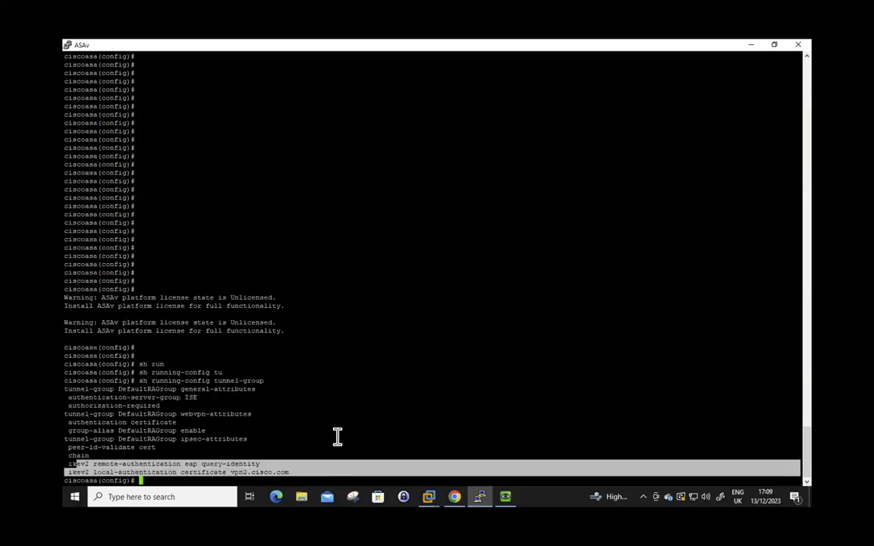
pyautogui.doubleClick(190, 463)
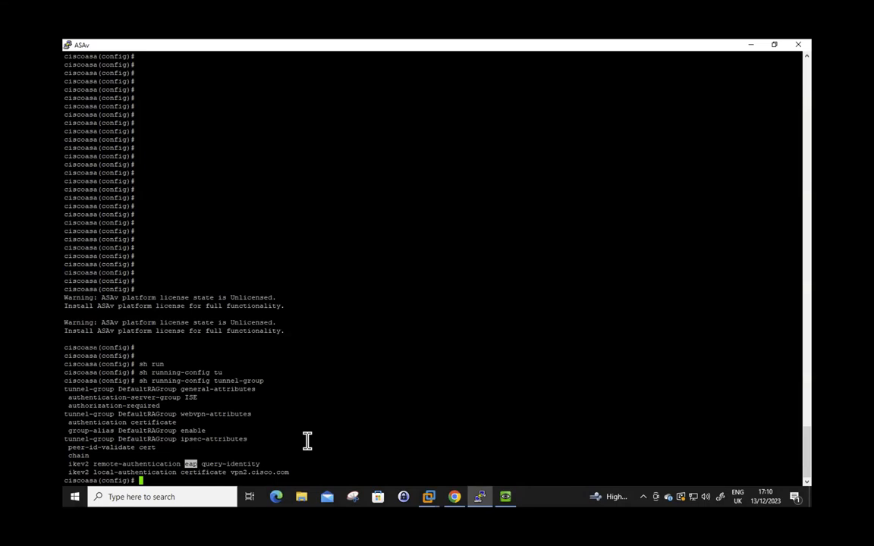
pyautogui.press('Return')
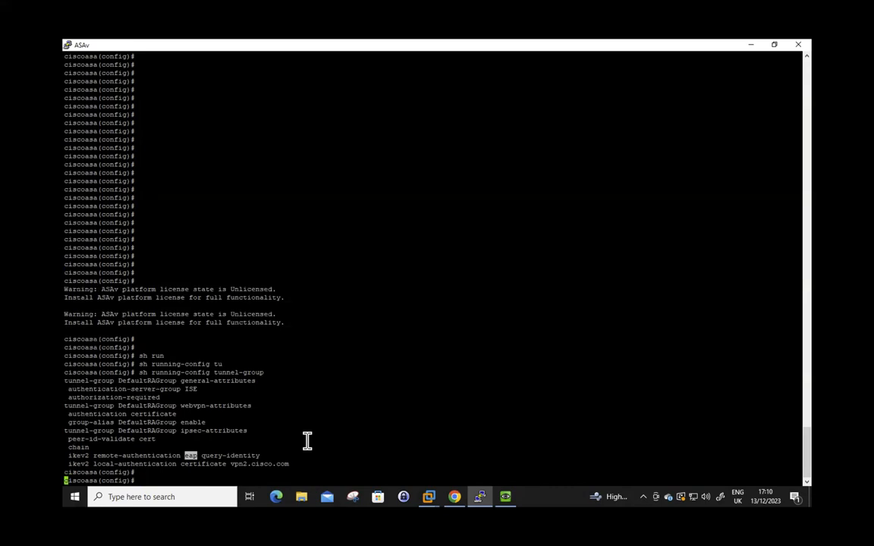
pyautogui.press('Return')
pyautogui.press('Return')
pyautogui.press('Return')
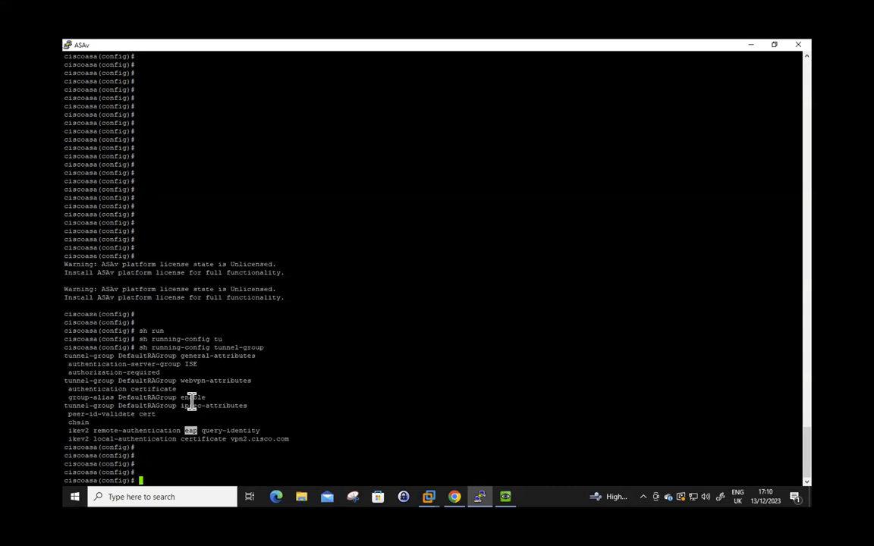
pyautogui.moveTo(67, 355); pyautogui.dragTo(343, 441)
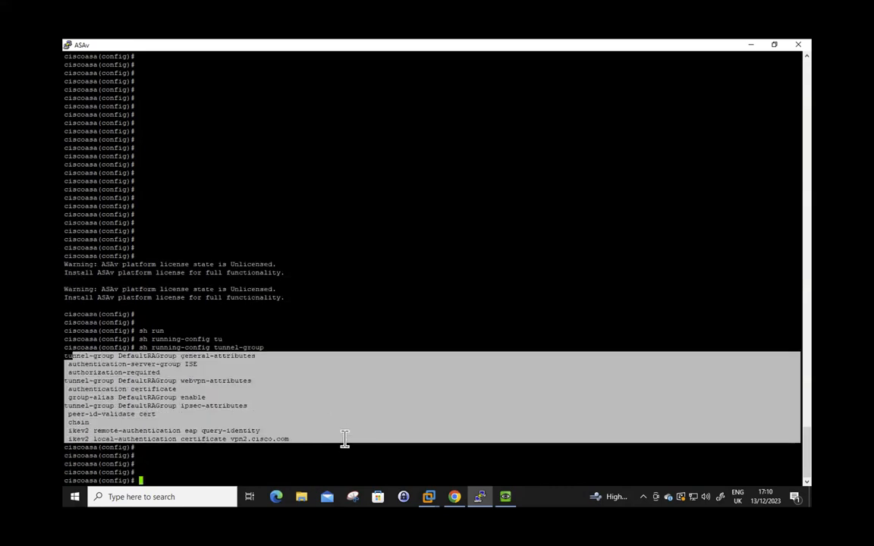
# Show the running group-policy configuration (cisco_ops_vpn_group_policy) and highlight its output
pyautogui.click(365, 402)
pyautogui.write('sh ru')
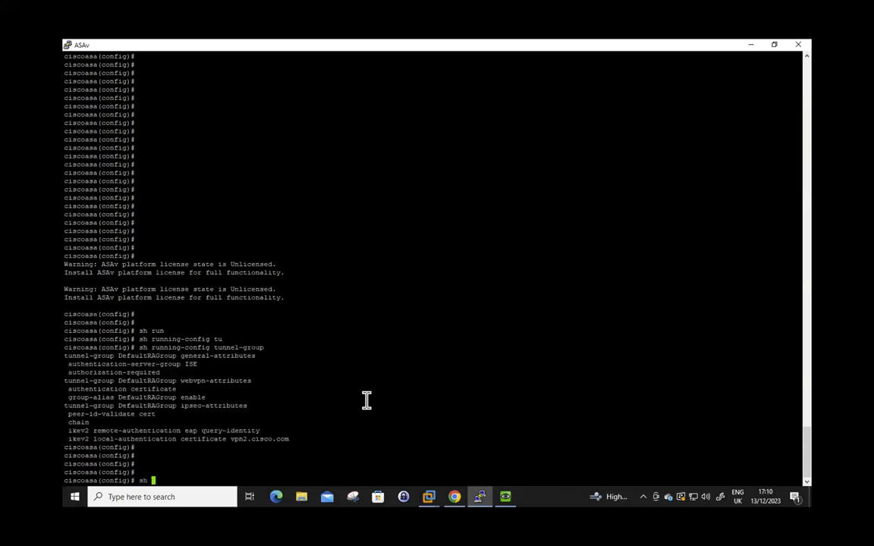
pyautogui.press('Tab')
pyautogui.write('gro')
pyautogui.press('Tab')
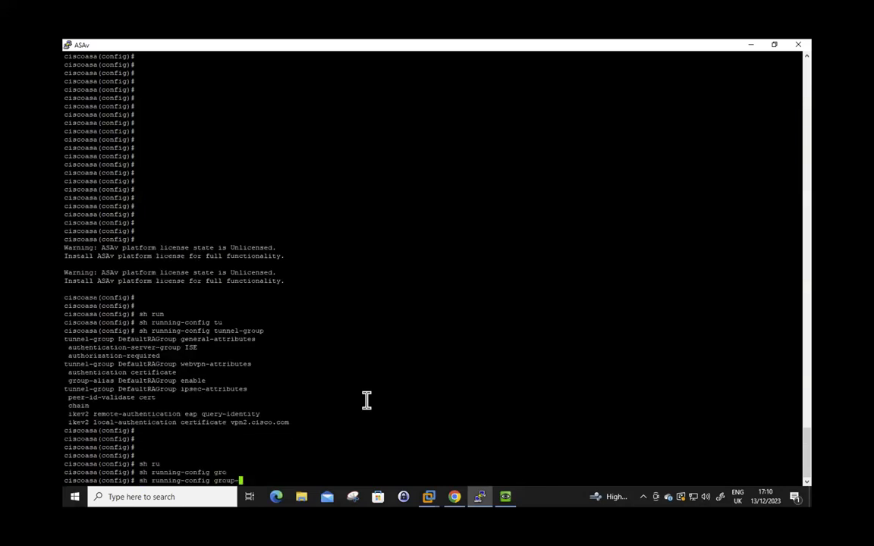
pyautogui.write('po')
pyautogui.press('Tab')
pyautogui.press('Return')
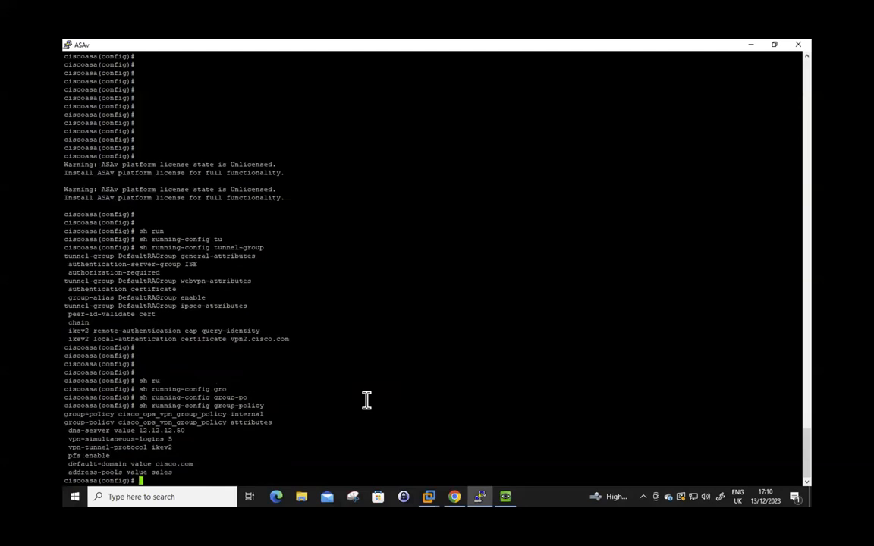
pyautogui.moveTo(73, 414); pyautogui.dragTo(318, 474)
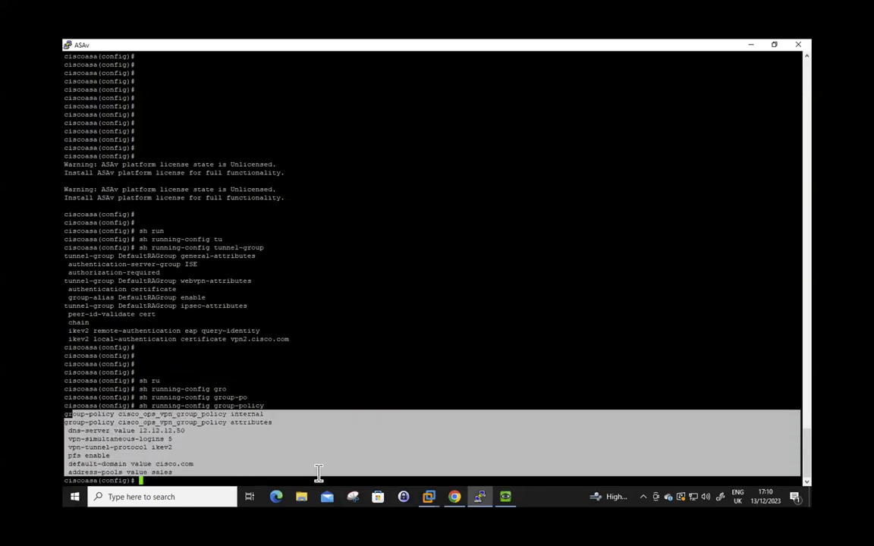
pyautogui.click(367, 418)
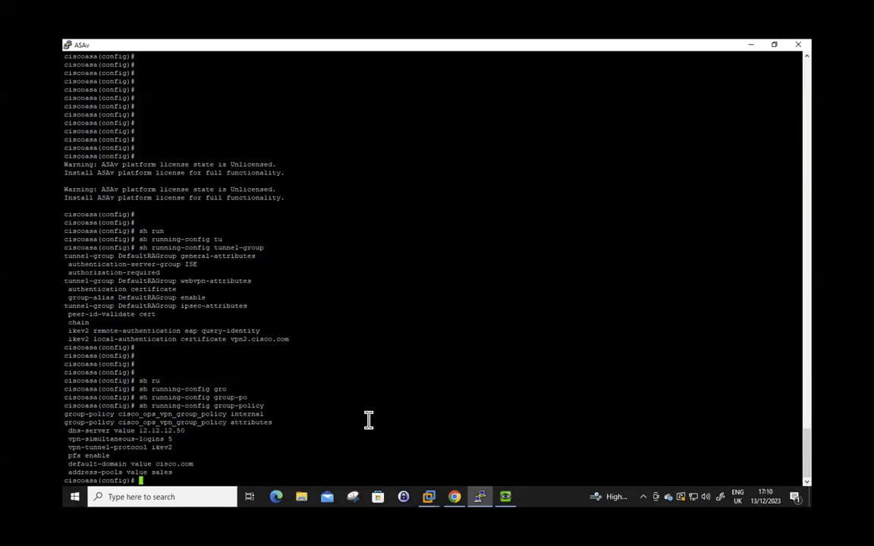
# Show the running aaa-server configuration for ISE RADIUS host 192.168.111.12 and highlight it
pyautogui.write('sh run')
pyautogui.press('Tab')
pyautogui.write('aaa-s')
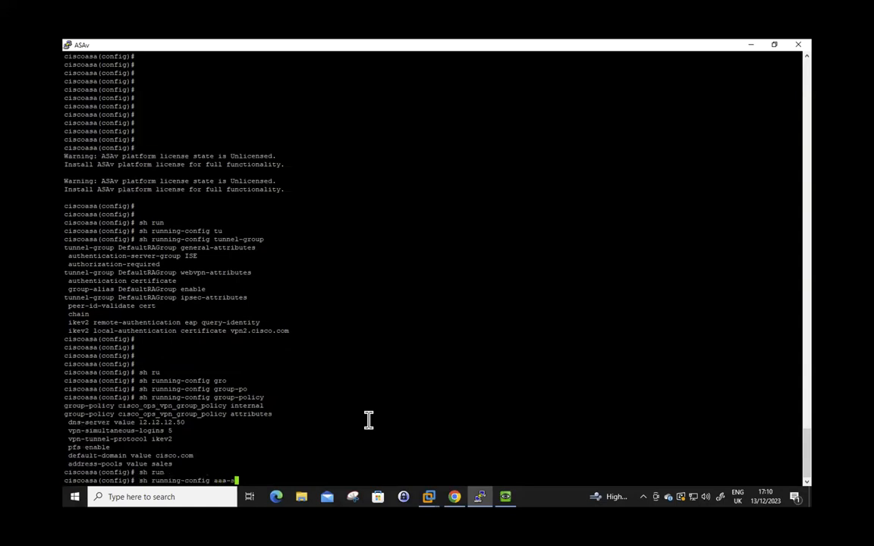
pyautogui.press('Tab')
pyautogui.press('Return')
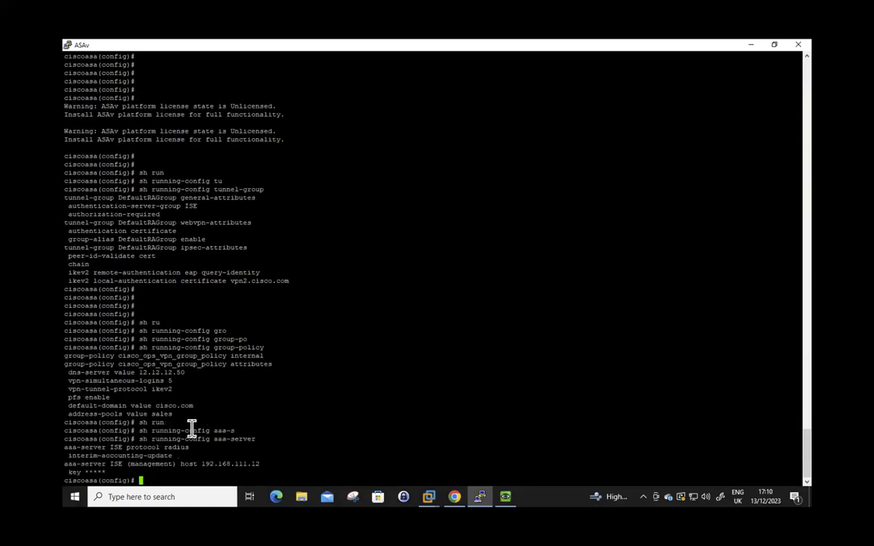
pyautogui.moveTo(67, 448); pyautogui.dragTo(287, 473)
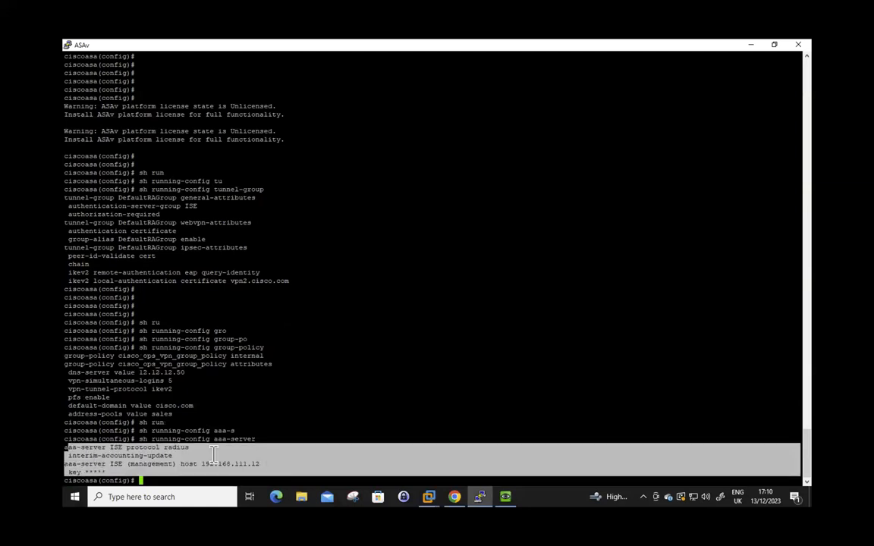
pyautogui.click(188, 461)
pyautogui.moveTo(128, 472); pyautogui.dragTo(73, 448)
pyautogui.moveTo(192, 406); pyautogui.dragTo(64, 357)
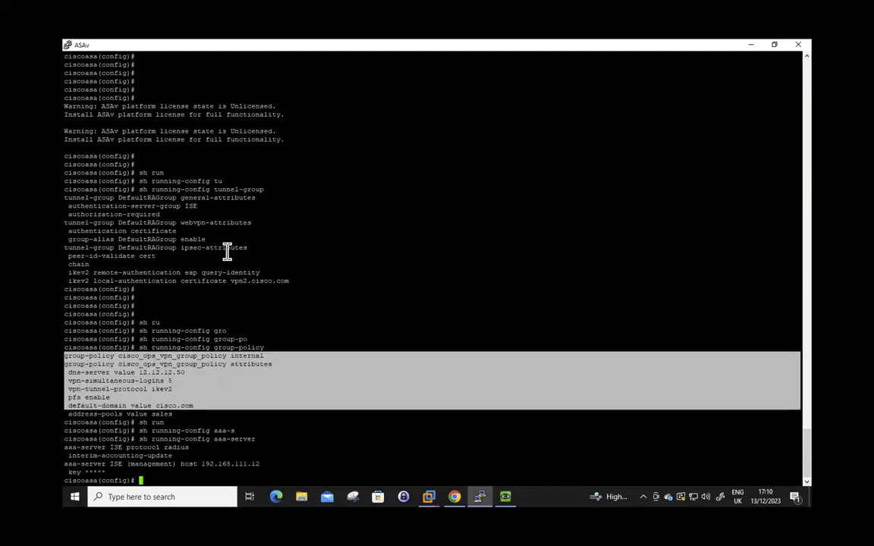
# Run 'sh run crypto ikev2' to list the IKEv2 policies
pyautogui.click(310, 290)
pyautogui.write('sh run')
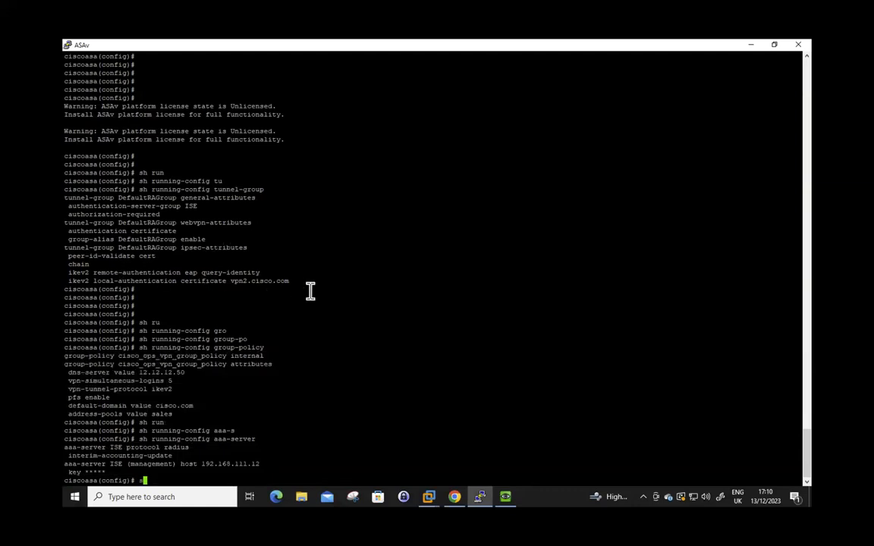
pyautogui.press('Tab')
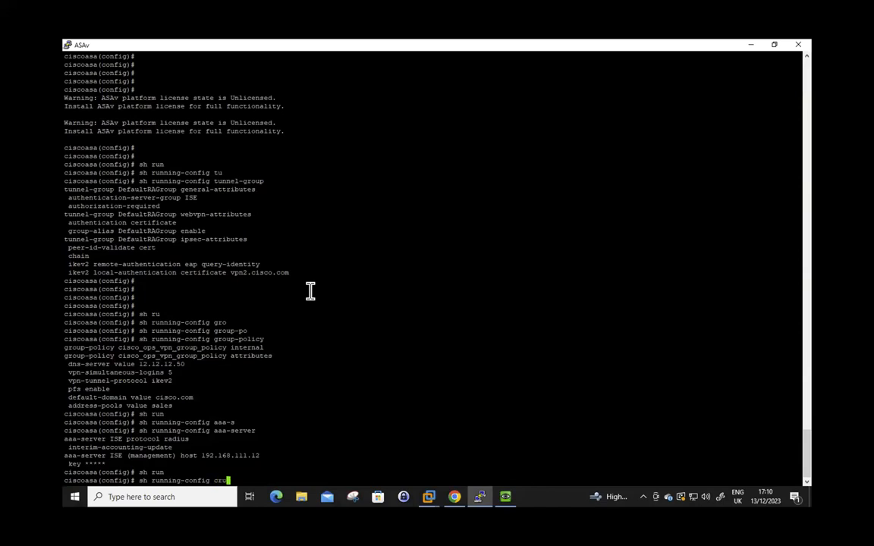
pyautogui.press('Tab')
pyautogui.write('y')
pyautogui.press('Tab')
pyautogui.write('ik')
pyautogui.press('Tab')
pyautogui.write('2')
pyautogui.press('Return')
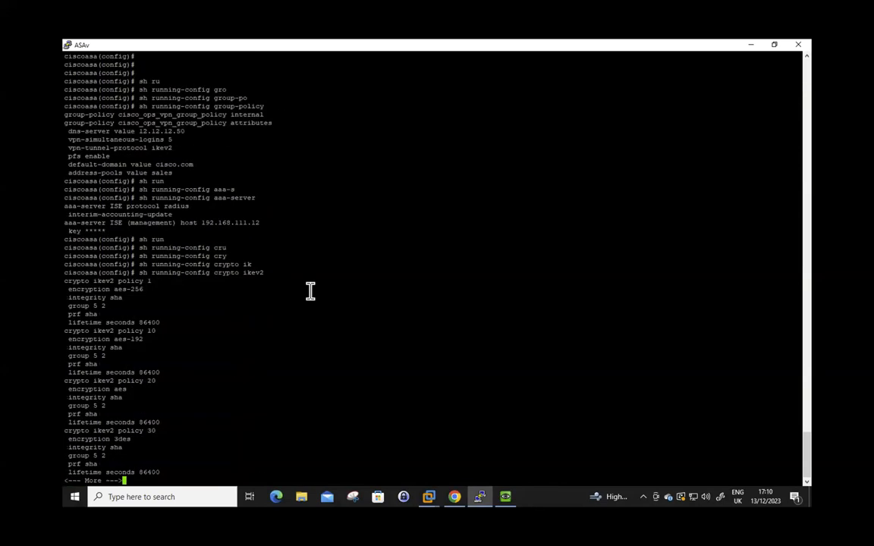
# Page through the IKEv2 output, highlighting policies 1–30 and the enable outside and trustpoint lines
pyautogui.moveTo(65, 281); pyautogui.dragTo(289, 465)
pyautogui.press('Return')
pyautogui.press('Return')
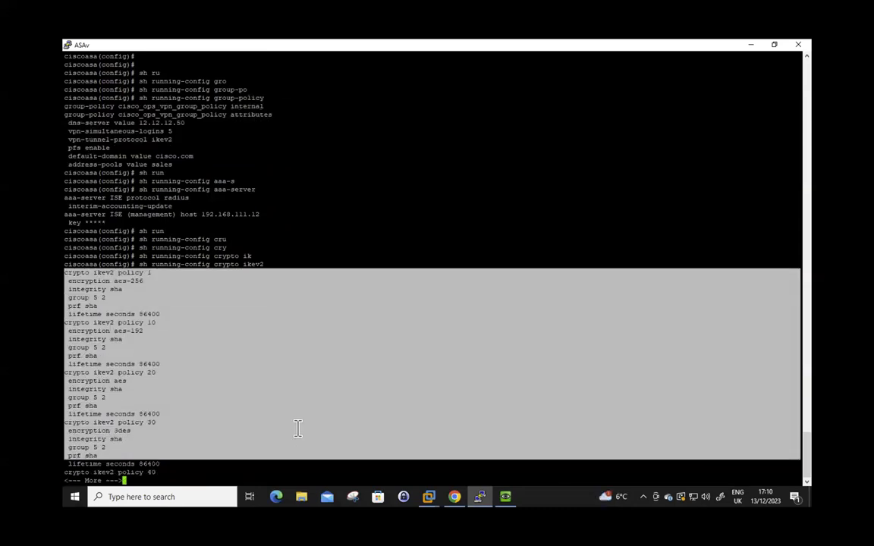
pyautogui.press('space')
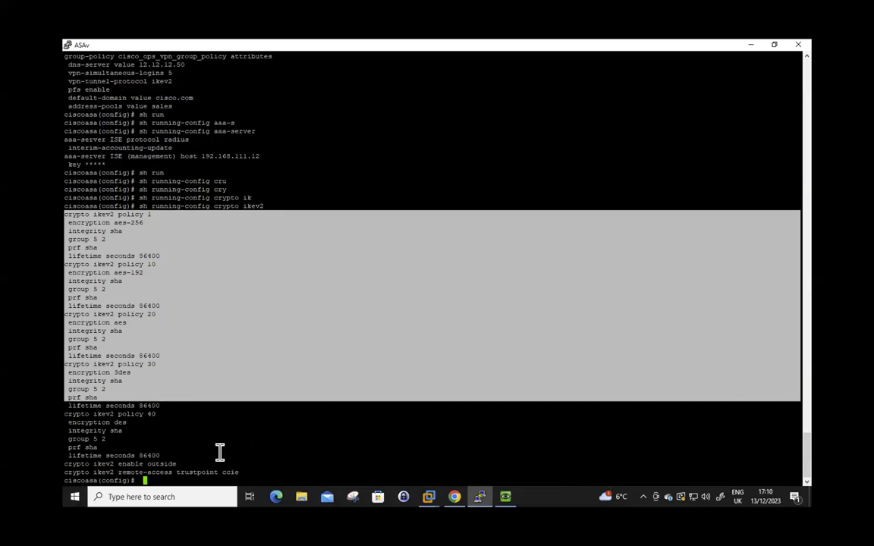
pyautogui.moveTo(97, 464); pyautogui.dragTo(283, 476)
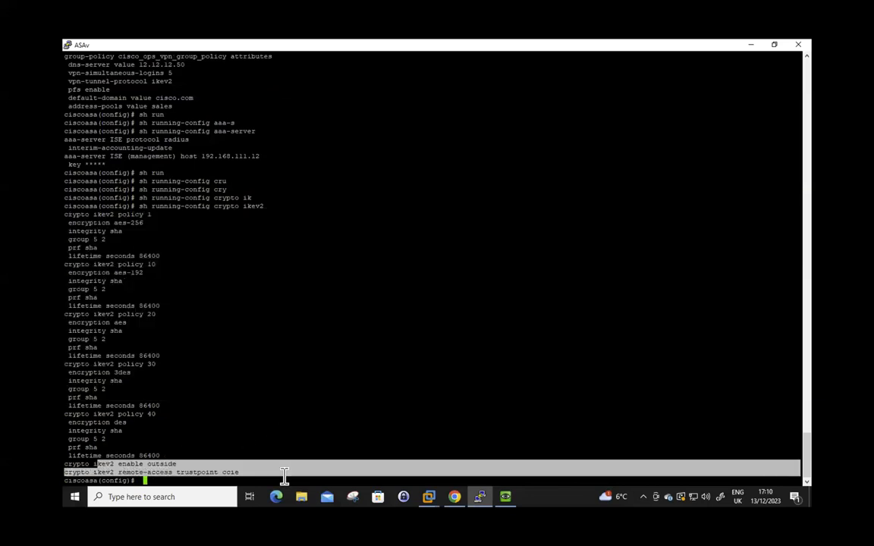
pyautogui.click(176, 300)
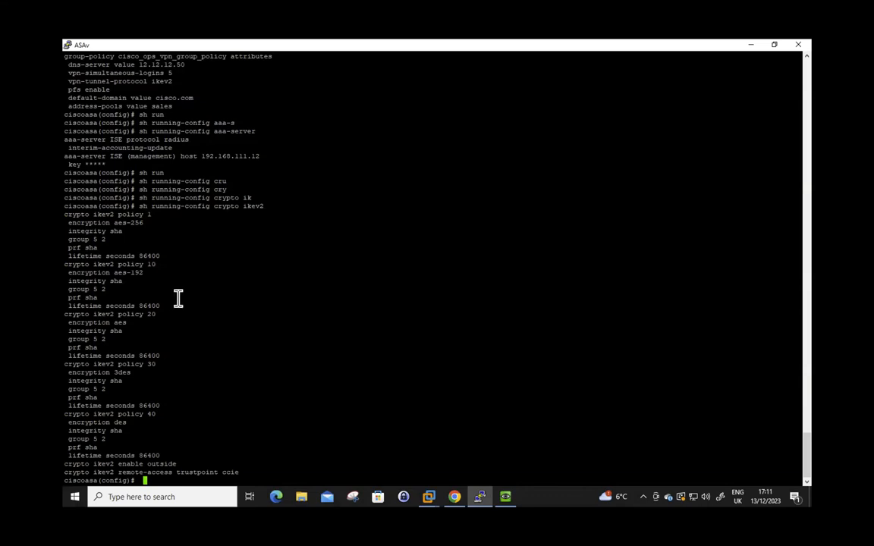
# Scroll back through the output and take the remote desktop window out of full screen
pyautogui.scroll(9, 179, 298)
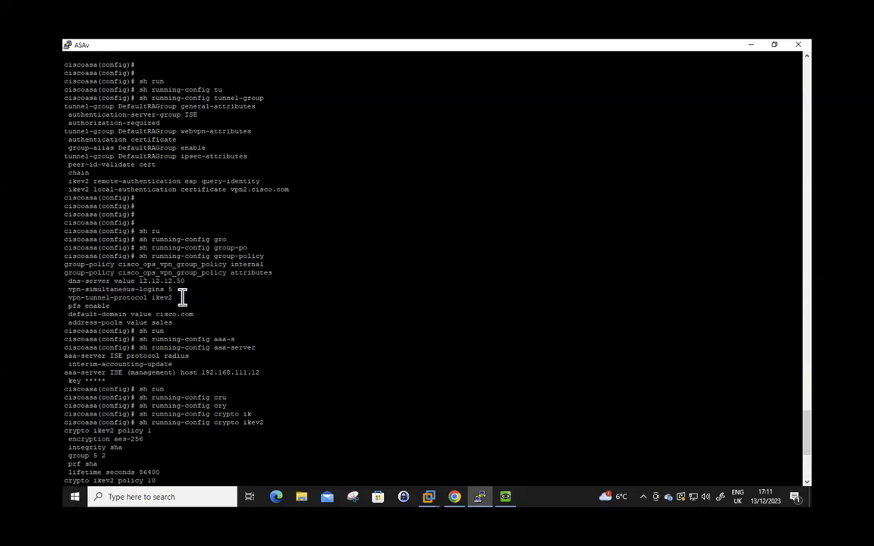
pyautogui.scroll(20, 181, 297)
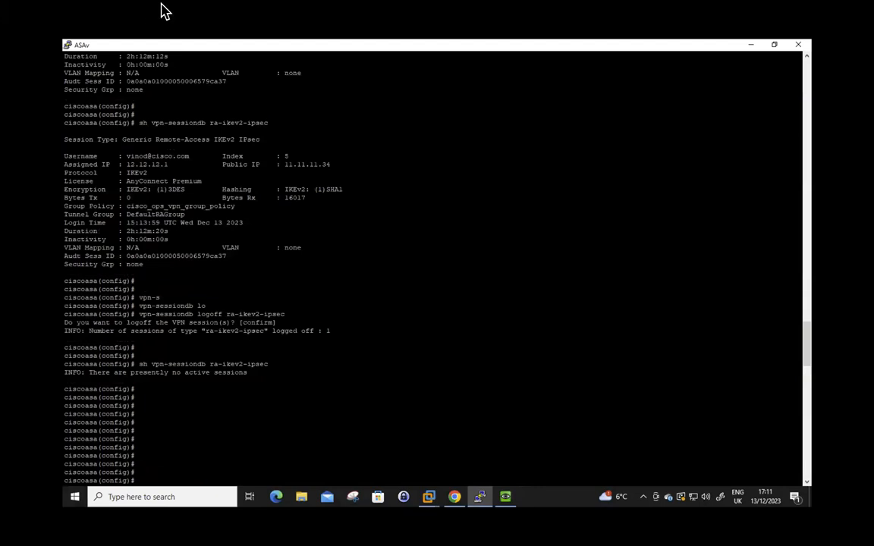
pyautogui.click(27, 20)
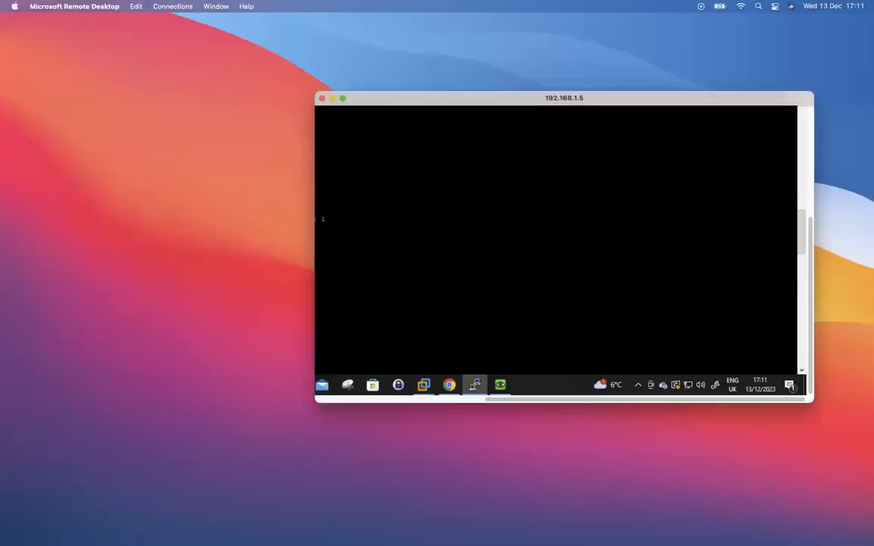
# Bring the PowerPoint deck onto this display and view slide 8's group-policy commands onward
pyautogui.moveTo(0, 54); pyautogui.dragTo(565, 47)
pyautogui.scroll(-5, 90, 345)
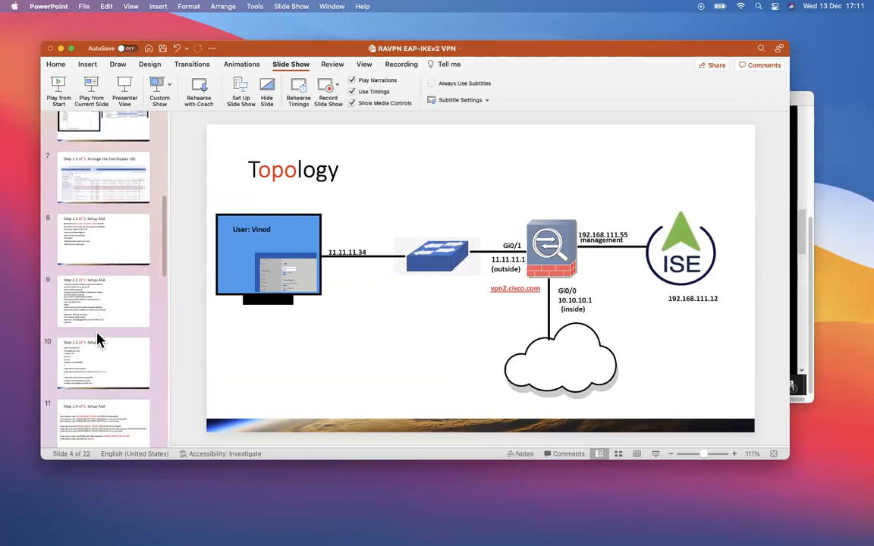
pyautogui.click(104, 246)
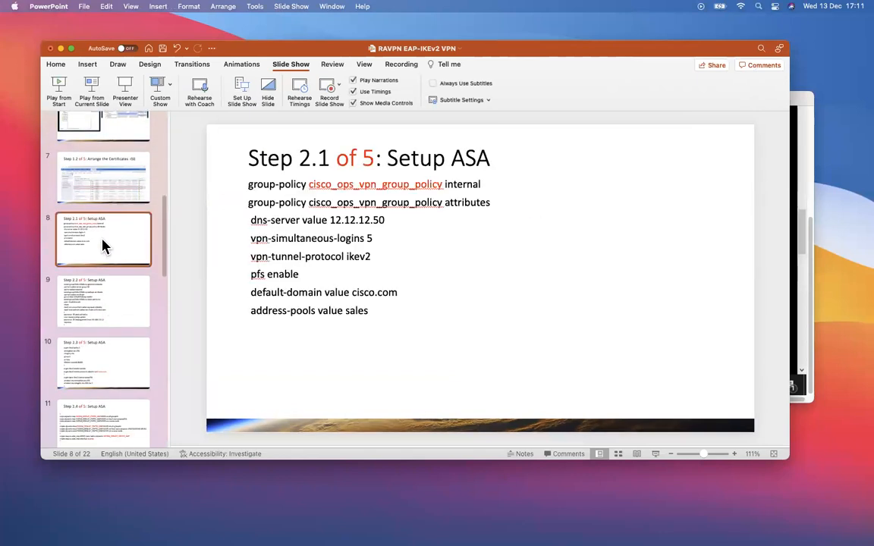
pyautogui.press('Down')
pyautogui.press('Down')
pyautogui.press('Down')
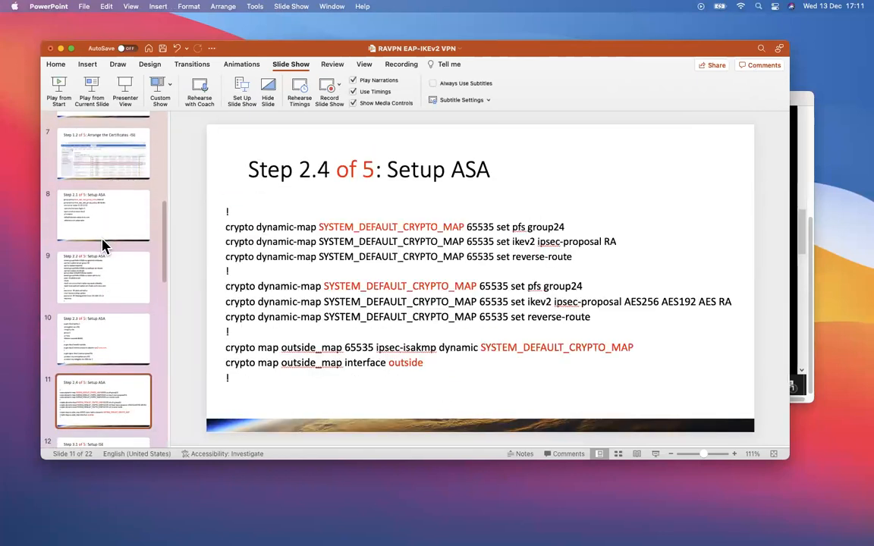
pyautogui.press('Down')
# Return to the Step 1.2 certificates slide, then move the deck aside and enlarge the ASA remote desktop
pyautogui.press('Up')
pyautogui.press('Up')
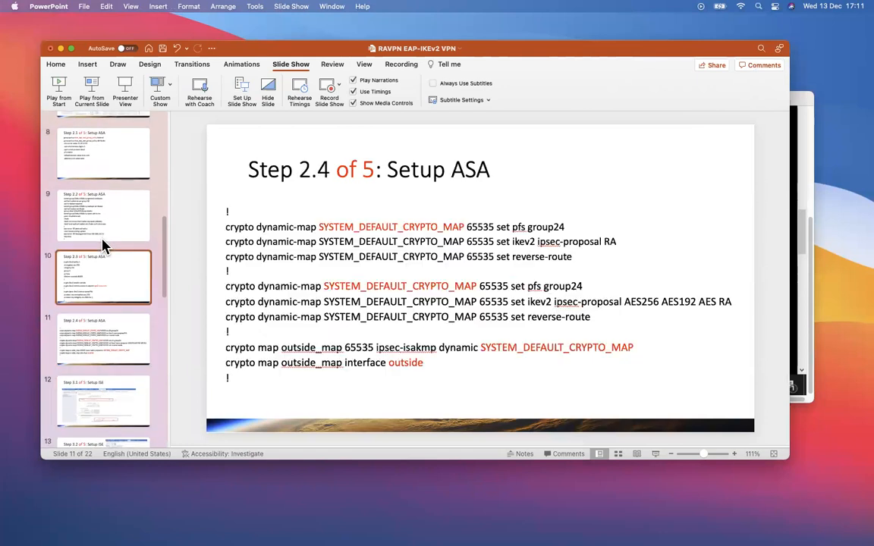
pyautogui.press('Up')
pyautogui.press('Up')
pyautogui.press('Up')
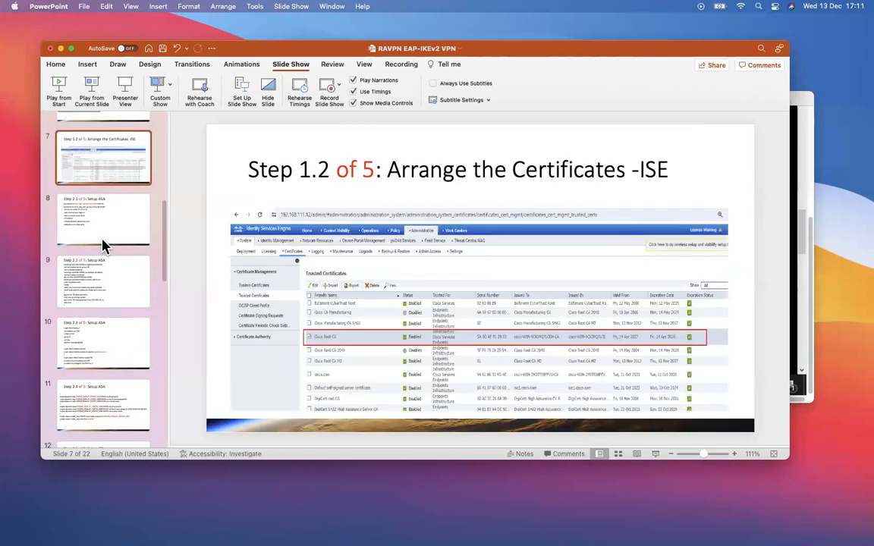
pyautogui.moveTo(555, 50); pyautogui.dragTo(0, 50)
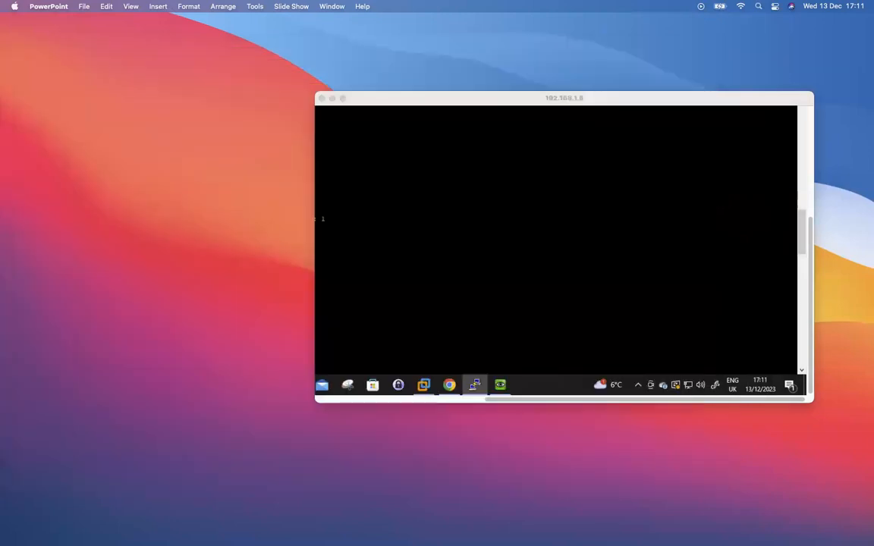
pyautogui.click(342, 98)
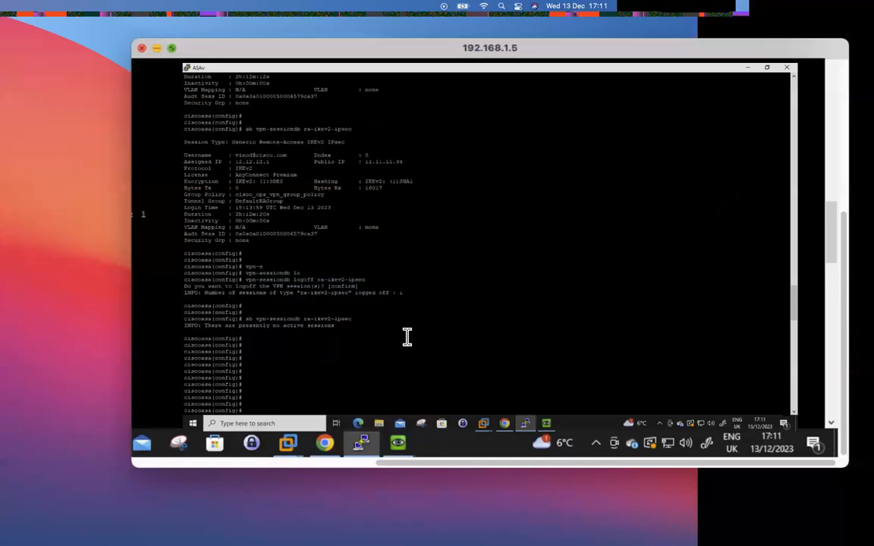
# In Chrome, close the duplicate Identity Services Engine tab, keeping the 192.168.111.12 admin portal
pyautogui.click(458, 499)
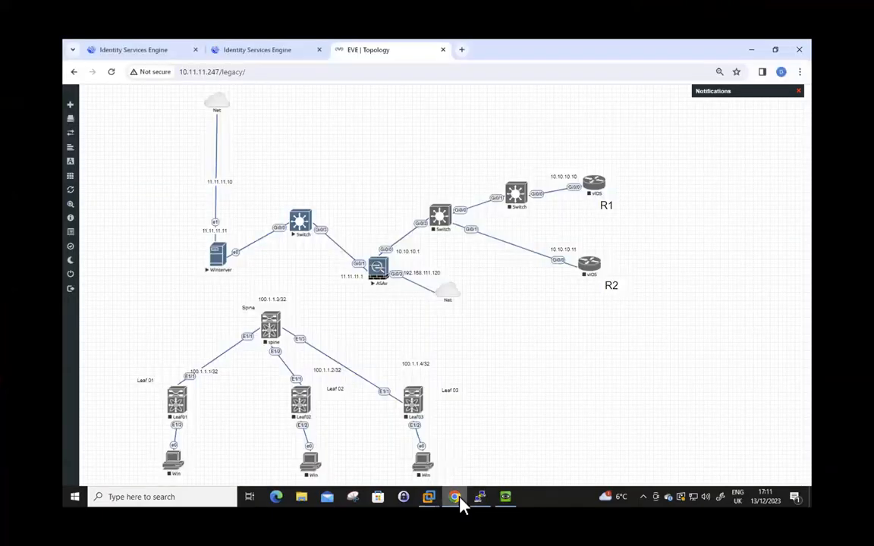
pyautogui.click(146, 51)
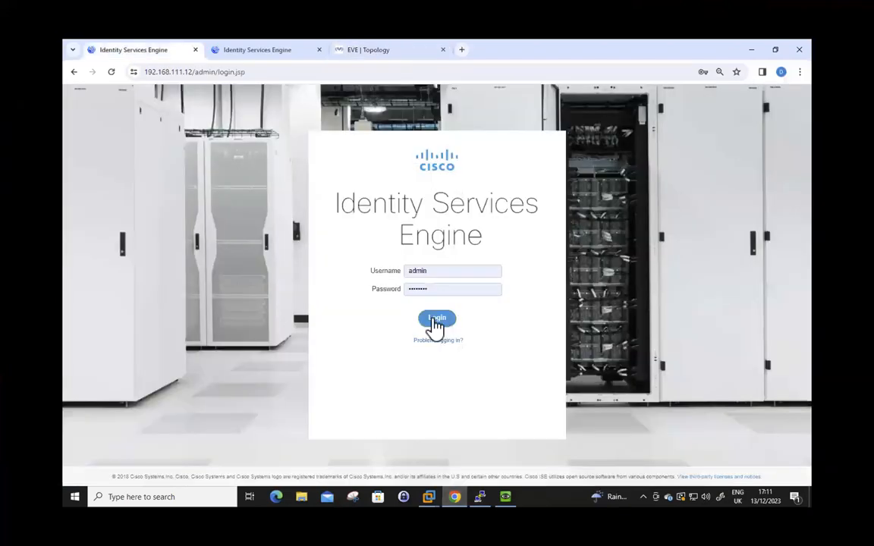
pyautogui.click(312, 53)
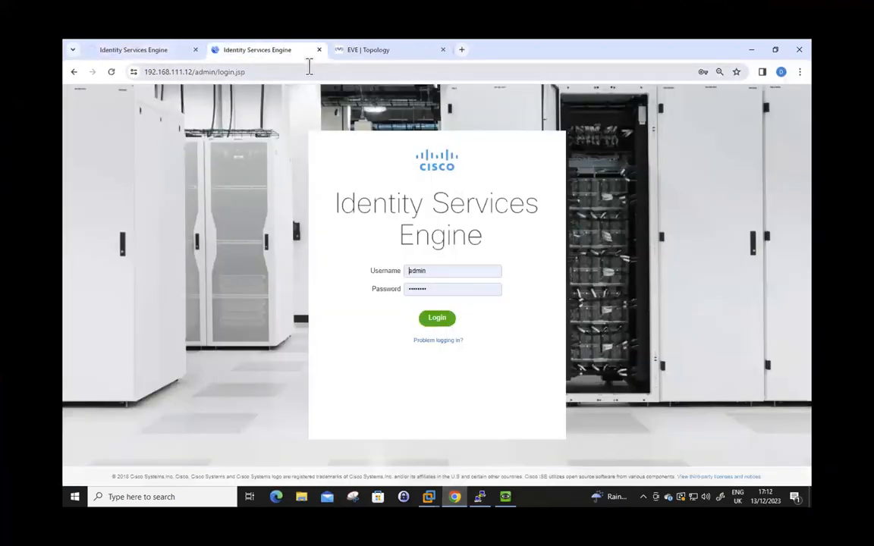
pyautogui.click(318, 49)
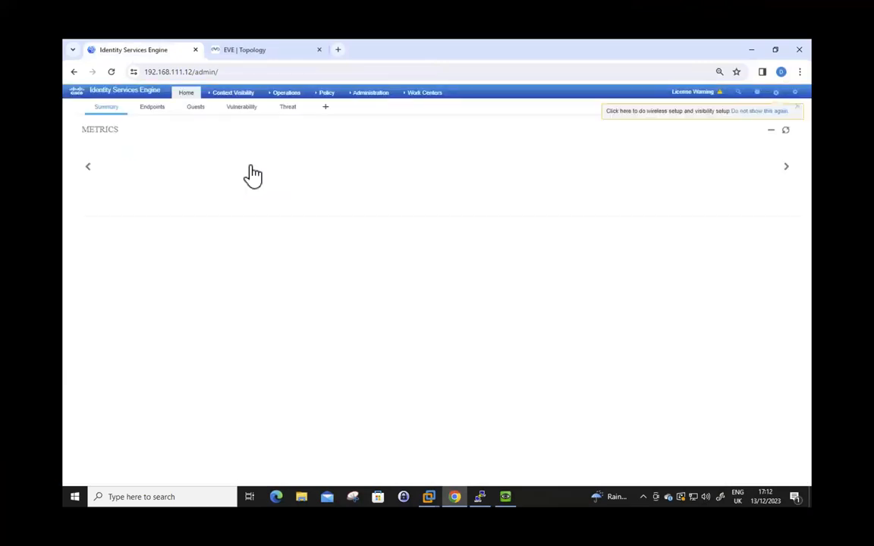
# Open the asa1.cisco.com network device under Administration and reveal its RADIUS shared secret
pyautogui.click(370, 94)
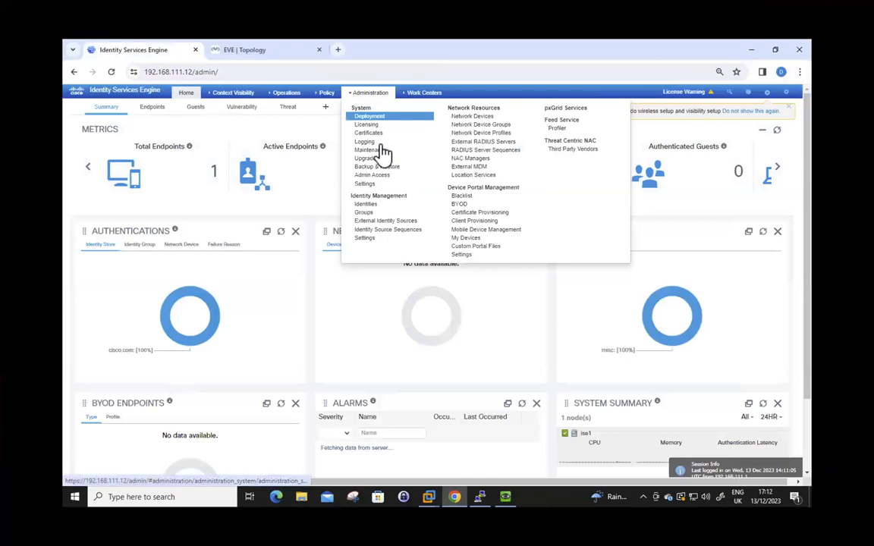
pyautogui.click(477, 118)
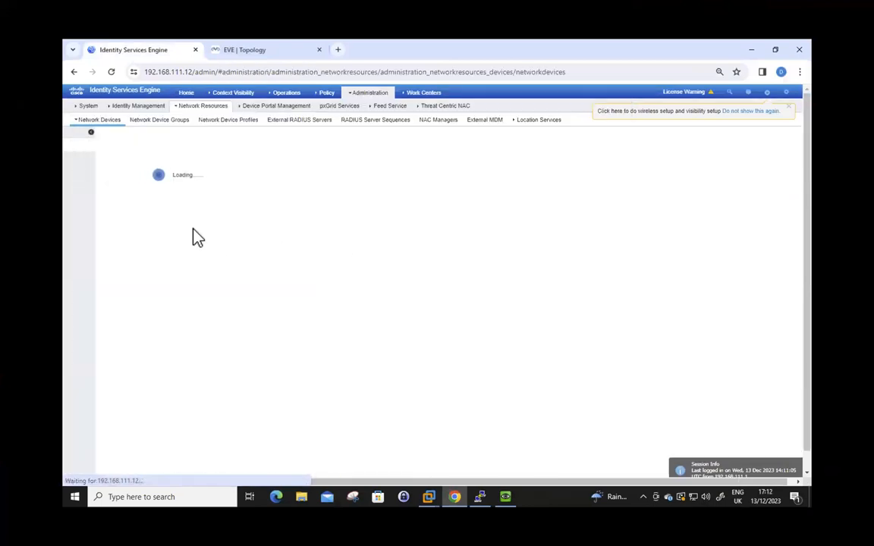
pyautogui.click(229, 199)
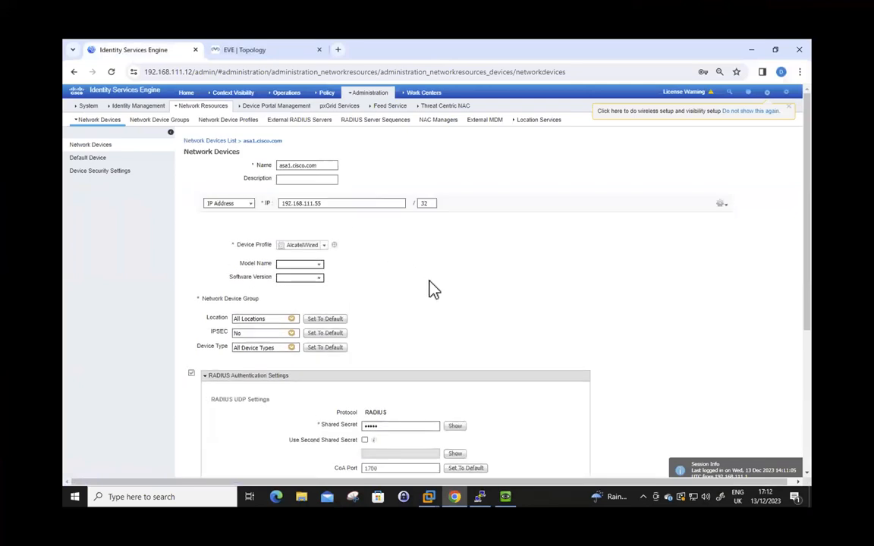
pyautogui.click(454, 426)
# Highlight the device name and shared secret value, then navigate to Policy Conditions
pyautogui.moveTo(323, 167); pyautogui.dragTo(261, 167)
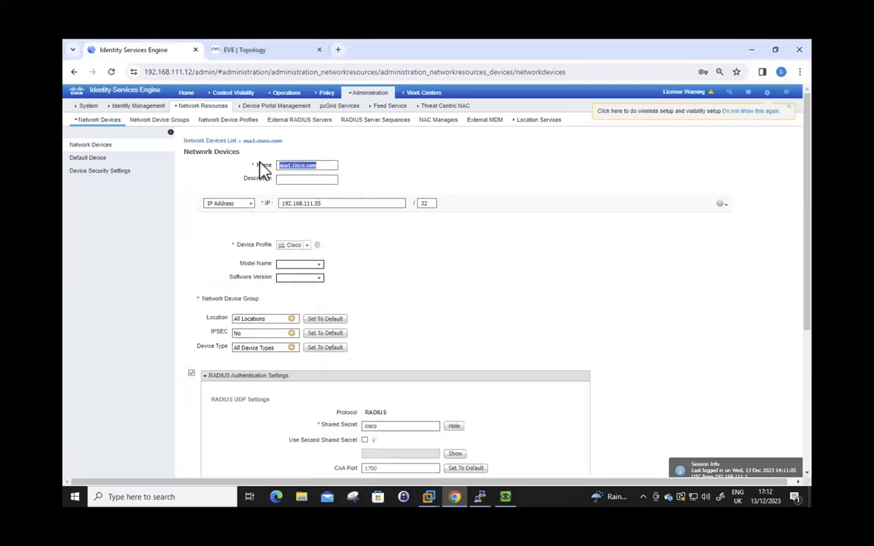
pyautogui.scroll(-5, 423, 335)
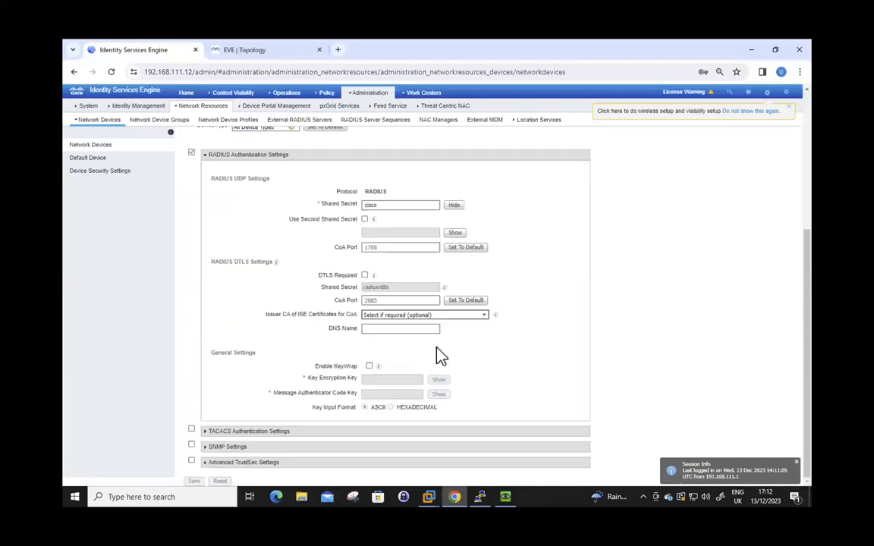
pyautogui.moveTo(384, 204); pyautogui.dragTo(322, 291)
pyautogui.scroll(5, 160, 335)
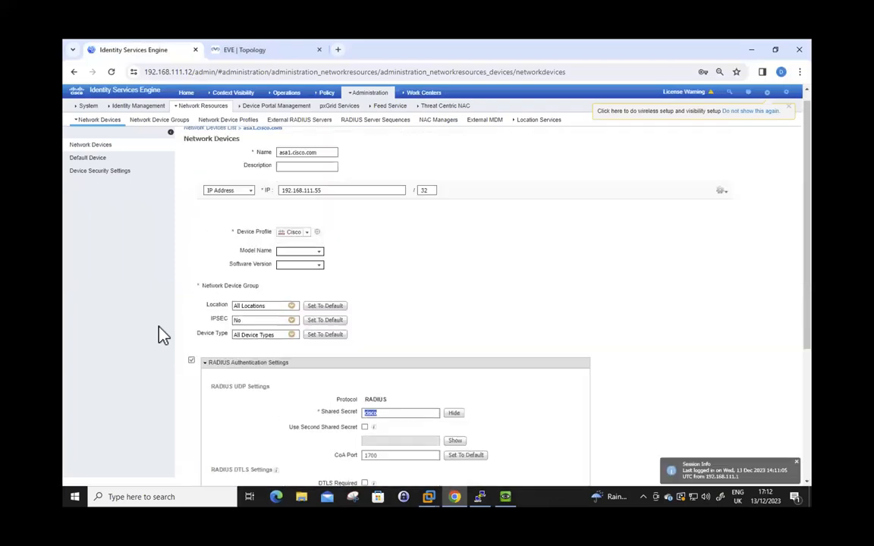
pyautogui.scroll(-3, 356, 333)
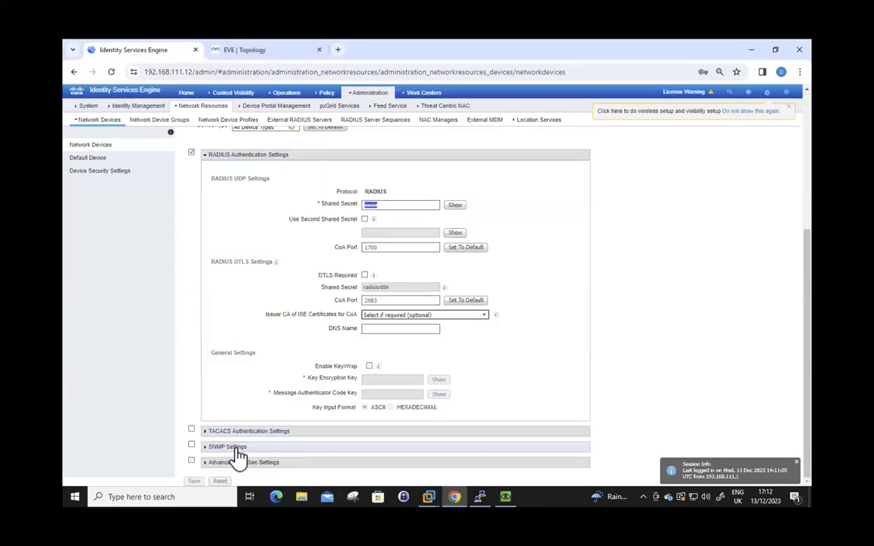
pyautogui.moveTo(328, 92)
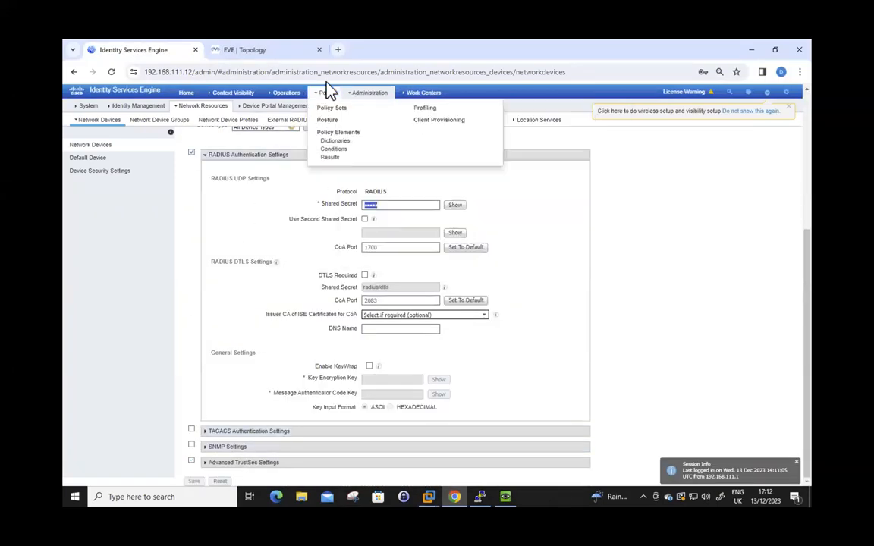
pyautogui.click(334, 150)
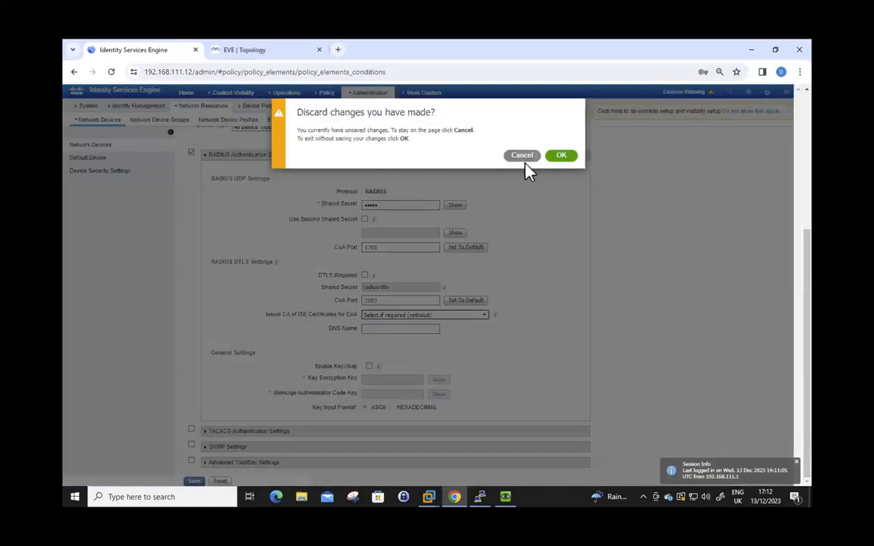
# Discard the device edits and open the ops_vpn authorization profile
pyautogui.click(560, 153)
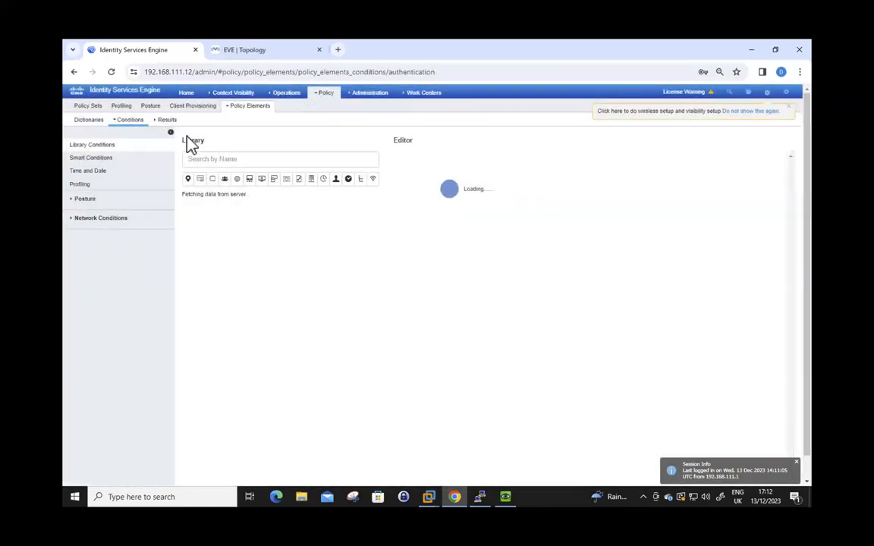
pyautogui.click(168, 121)
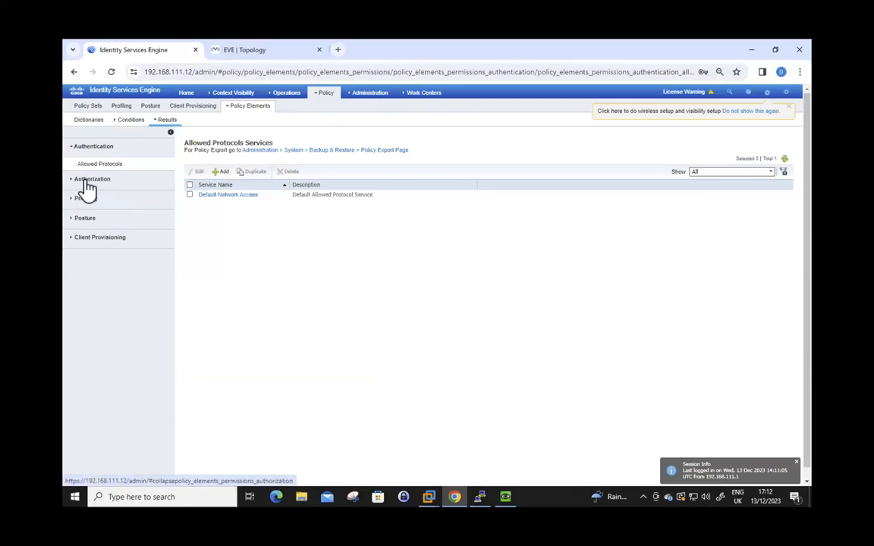
pyautogui.click(91, 181)
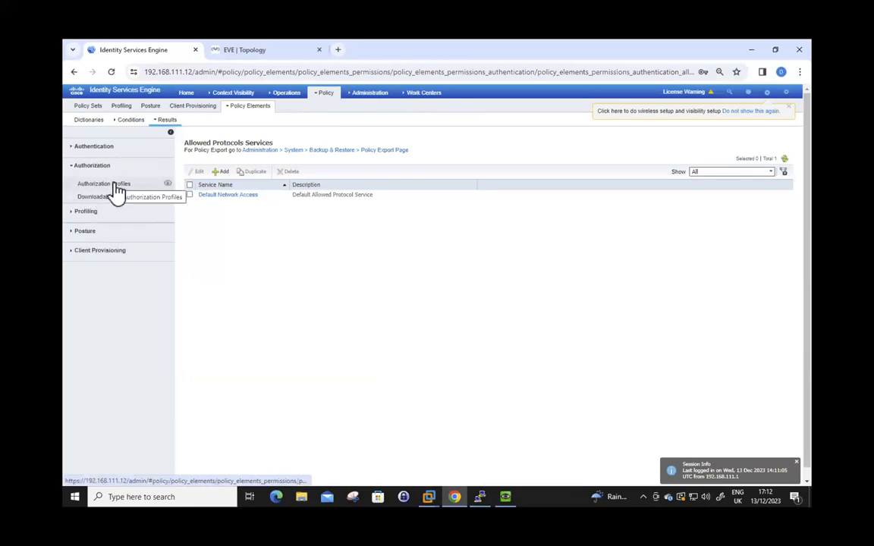
pyautogui.click(115, 185)
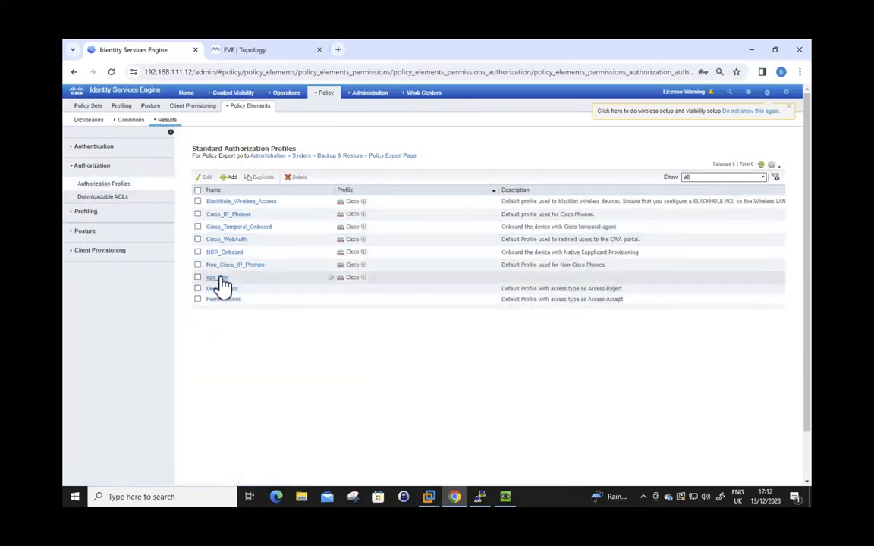
pyautogui.click(218, 278)
# Inspect the profile's ASA VPN group policy value, then switch to the ASA terminal
pyautogui.scroll(-10, 263, 398)
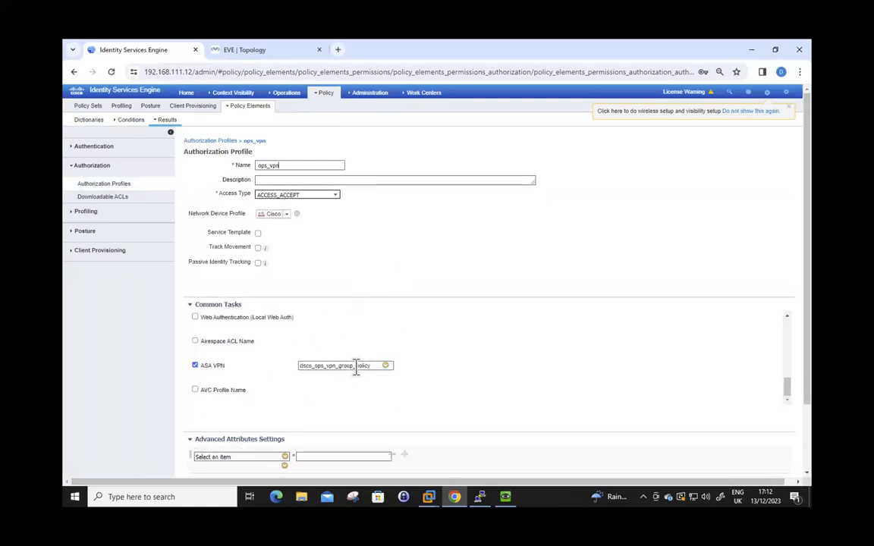
pyautogui.doubleClick(341, 366)
pyautogui.click(289, 165)
pyautogui.click(479, 500)
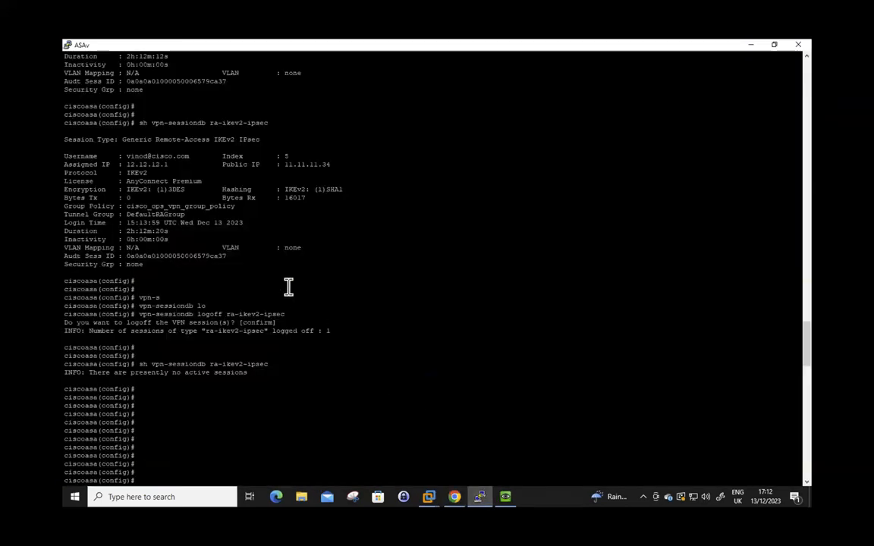
# Show the running group-policy config and copy the cisco_ops_vpn_group_policy name
pyautogui.scroll(10, 294, 292)
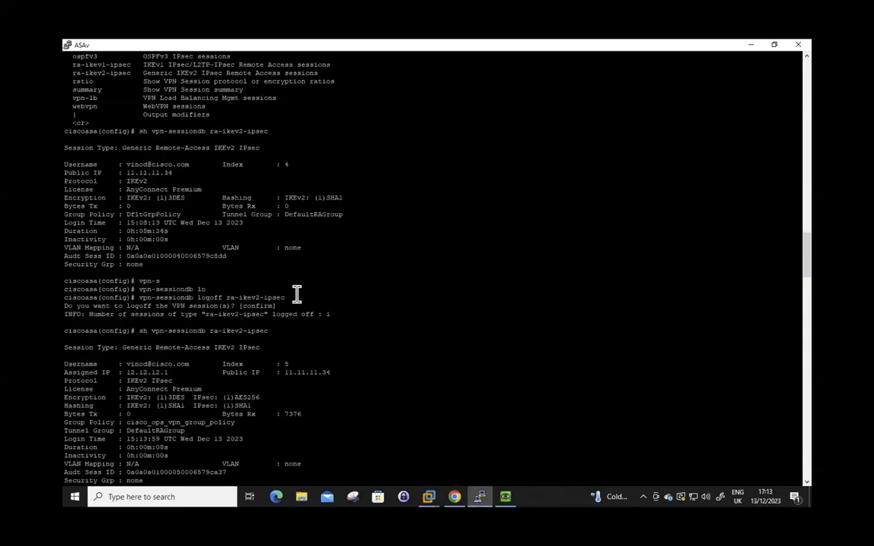
pyautogui.scroll(-15, 220, 257)
pyautogui.write('sh run')
pyautogui.press('Tab')
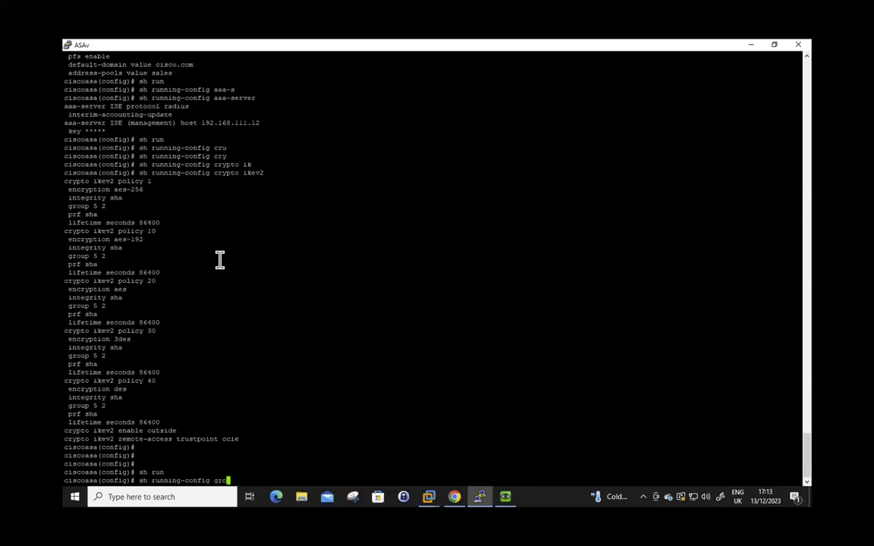
pyautogui.press('Tab')
pyautogui.write('up-po')
pyautogui.press('Tab')
pyautogui.press('Return')
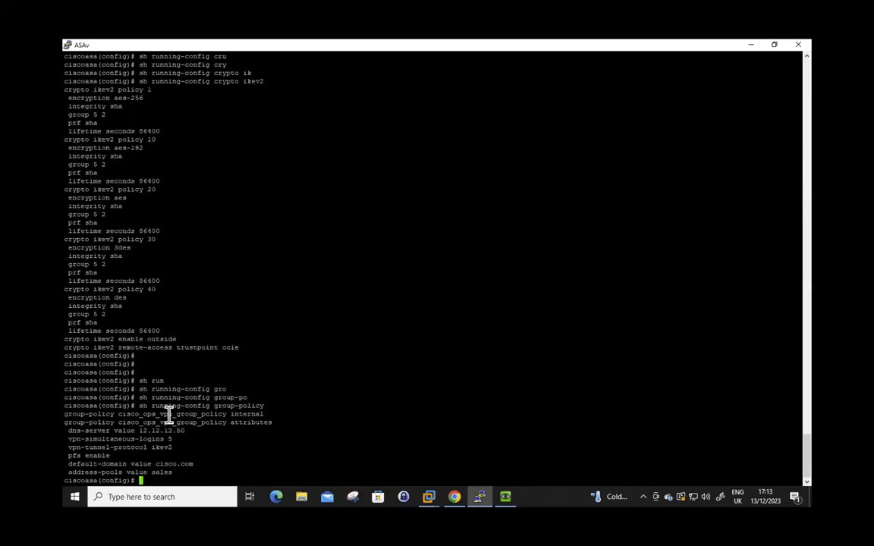
pyautogui.doubleClick(169, 414)
# Back in ISE, highlight the ASA VPN group policy value and the ops_vpn profile name
pyautogui.click(453, 497)
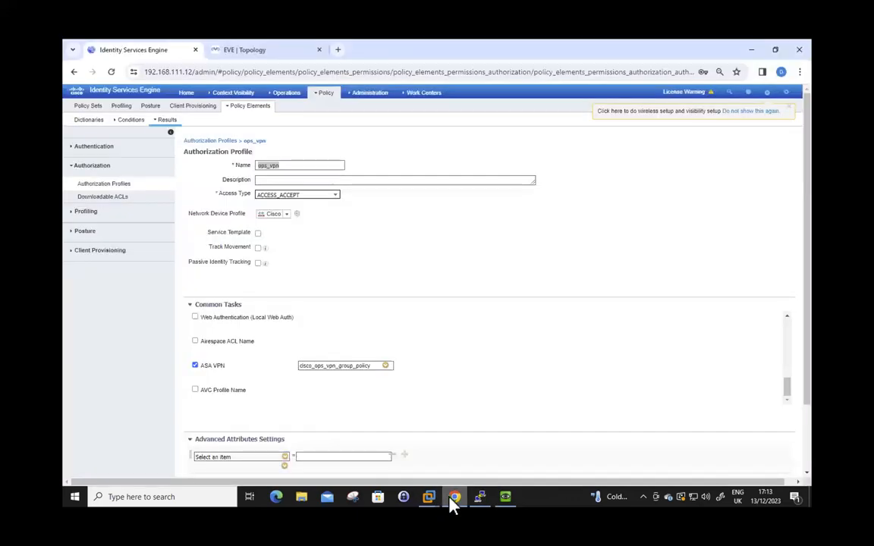
pyautogui.moveTo(307, 366); pyautogui.dragTo(378, 366)
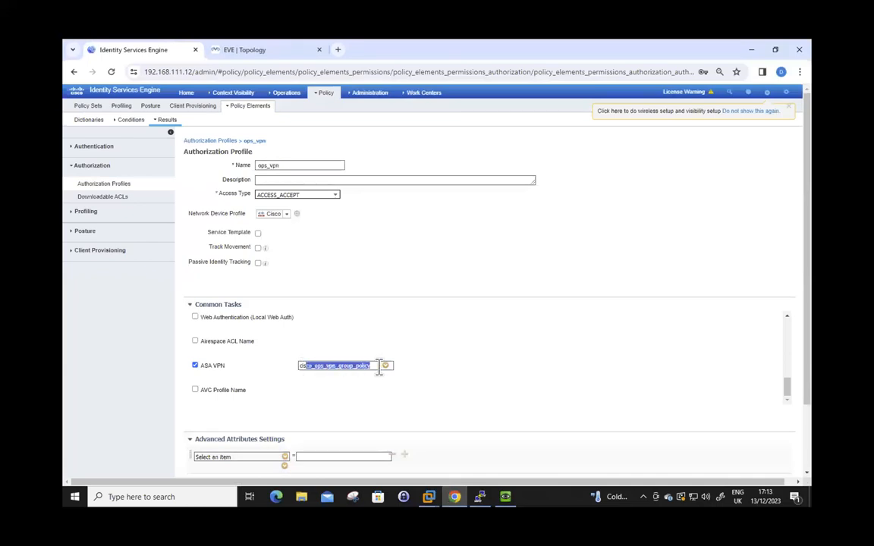
pyautogui.click(288, 167)
pyautogui.moveTo(286, 164); pyautogui.dragTo(240, 169)
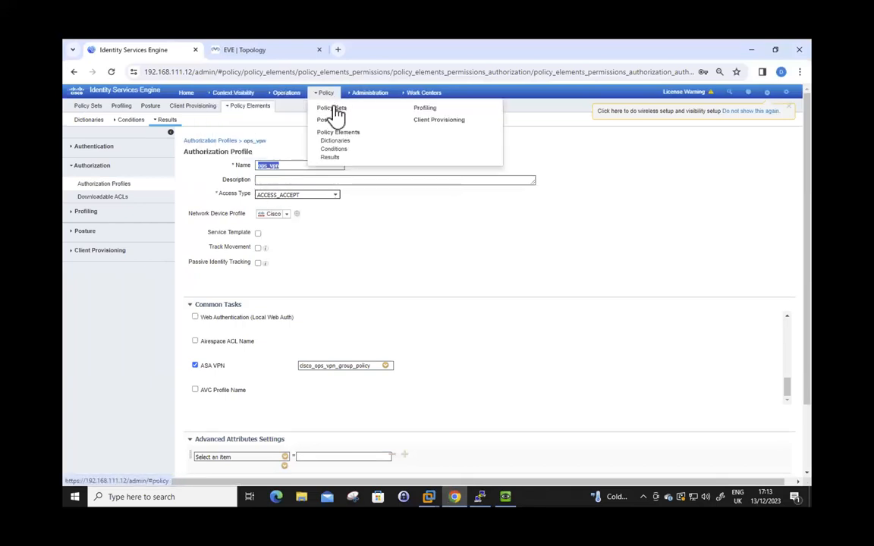
# Open the Default policy set and expand its authentication rules, then switch to the ASA terminal
pyautogui.click(330, 109)
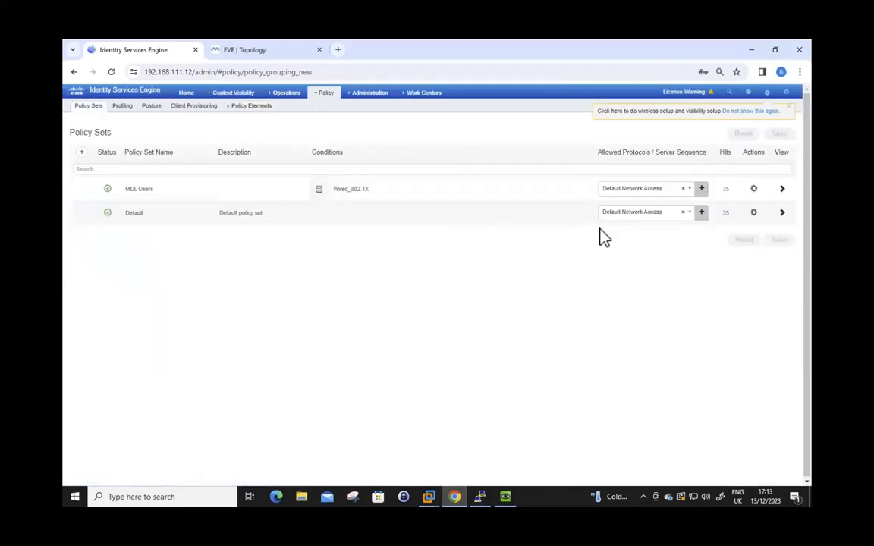
pyautogui.click(783, 216)
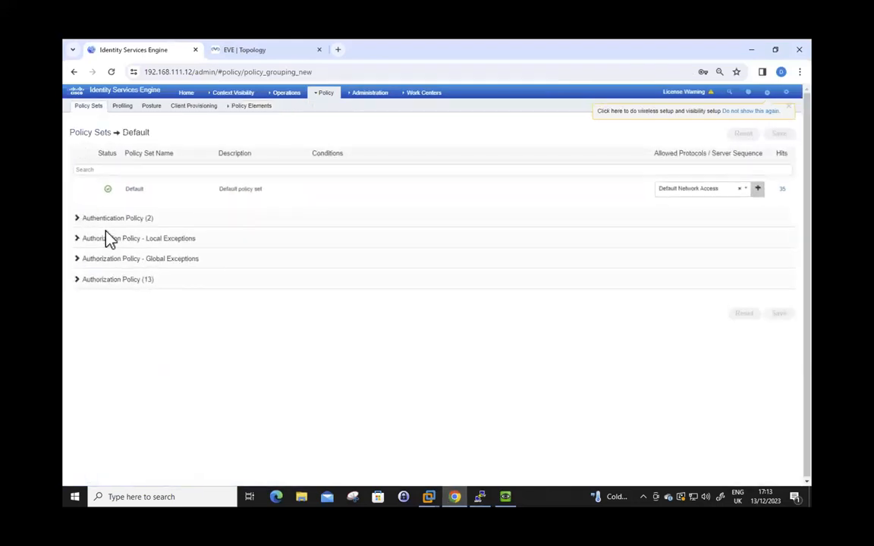
pyautogui.click(77, 218)
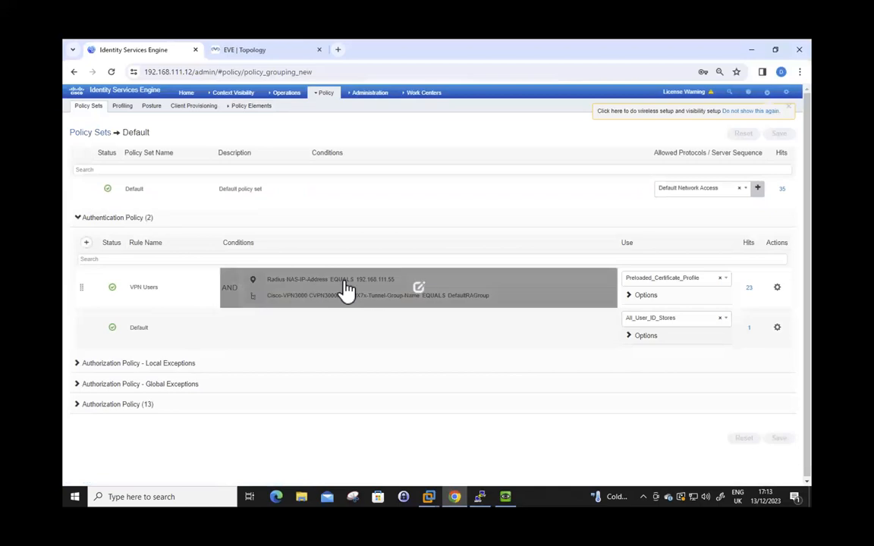
pyautogui.click(480, 497)
# Run 'sh int ip bri' and compare GigabitEthernet0/2's 192.168.111.55 with the ISE rule
pyautogui.write('sh s')
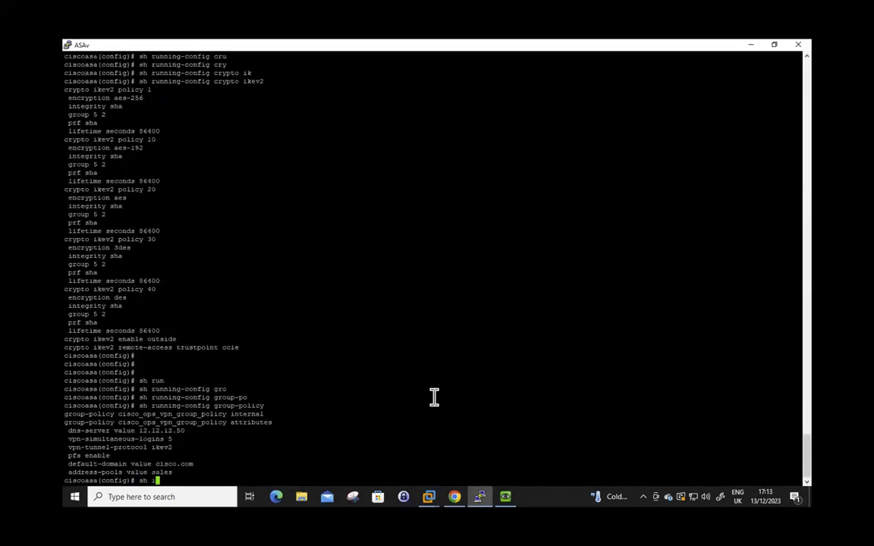
pyautogui.write('nt ip bri')
pyautogui.press('Return')
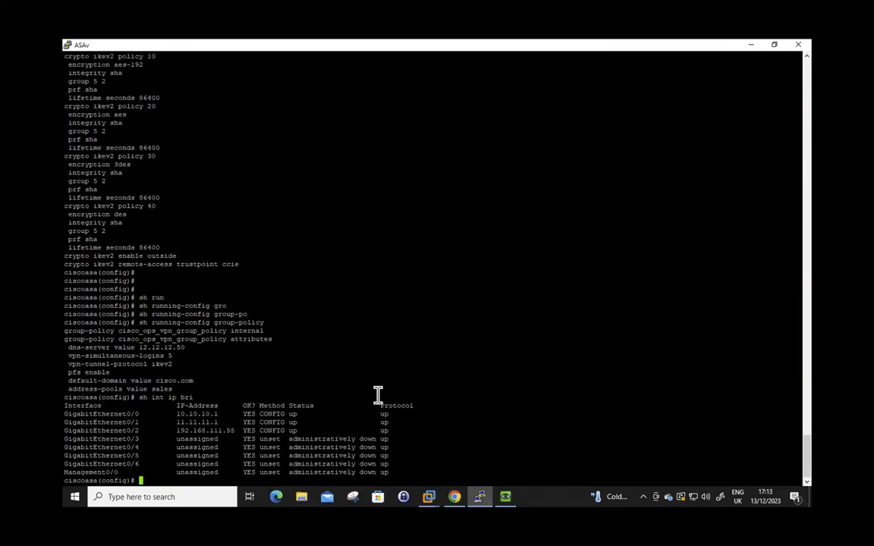
pyautogui.doubleClick(217, 430)
pyautogui.moveTo(97, 430); pyautogui.dragTo(388, 448)
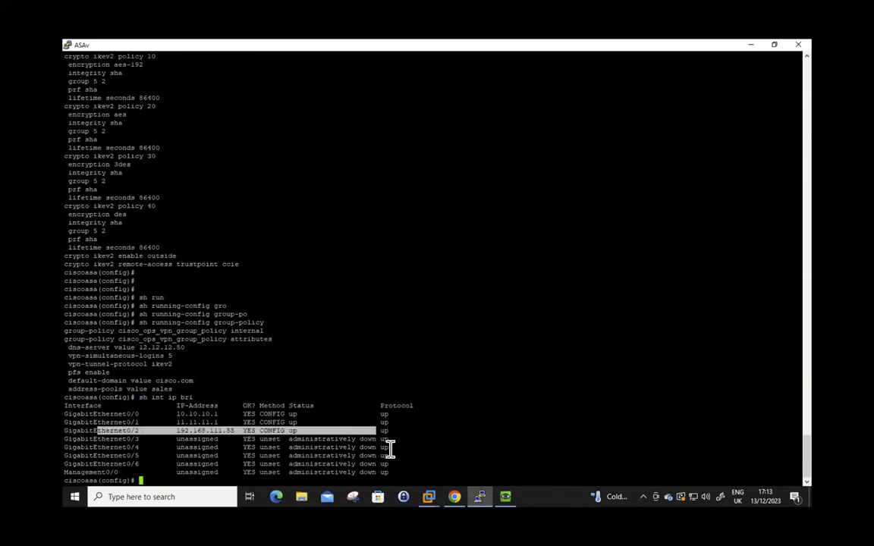
pyautogui.click(452, 498)
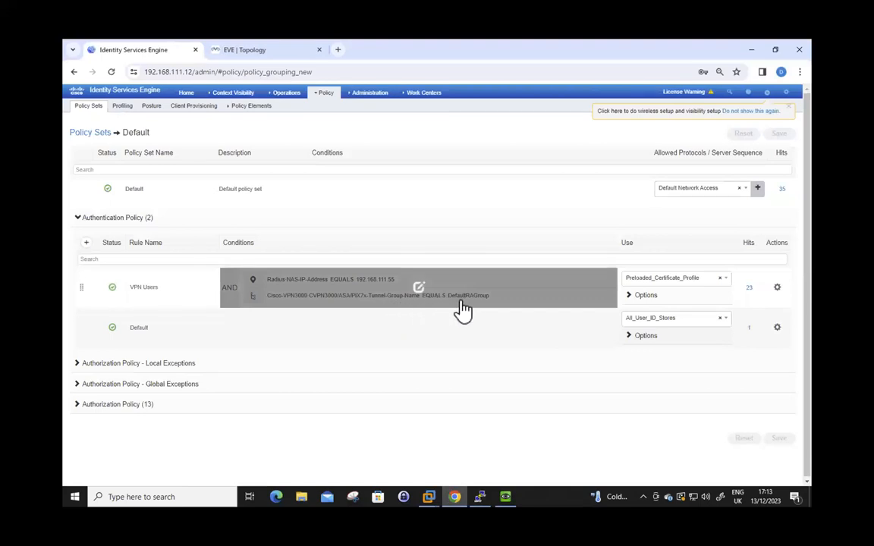
pyautogui.click(480, 497)
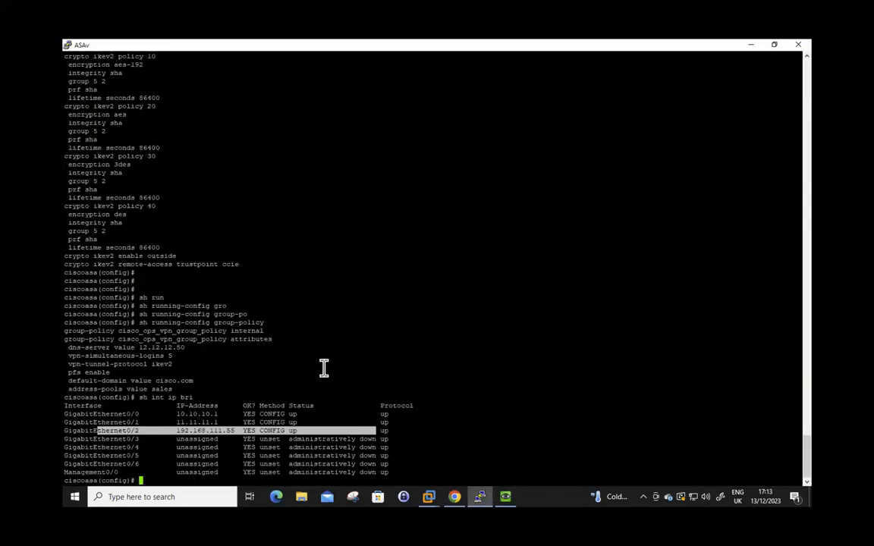
# Show the running tunnel-group config and compare DefaultRAGroup with the ISE policy page
pyautogui.press('Return')
pyautogui.press('Return')
pyautogui.write('sh run')
pyautogui.press('Tab')
pyautogui.write('tu')
pyautogui.press('Tab')
pyautogui.press('Return')
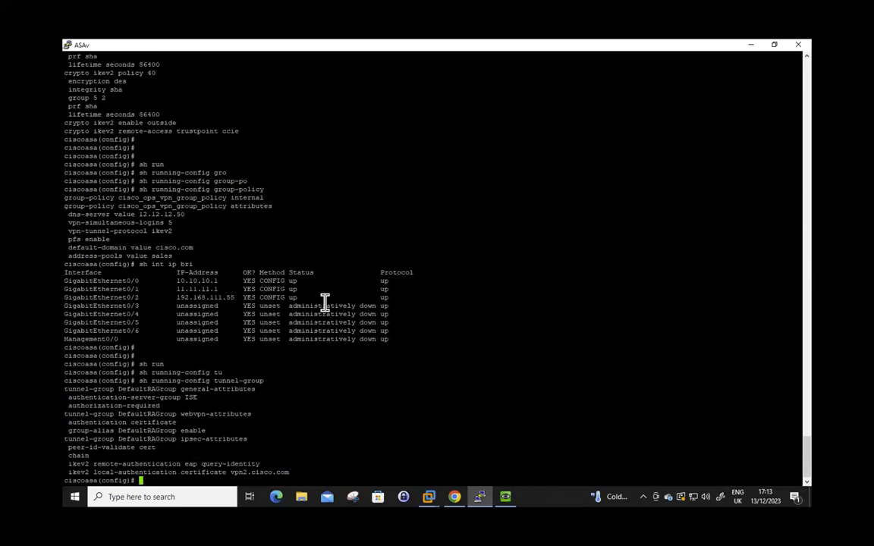
pyautogui.doubleClick(155, 390)
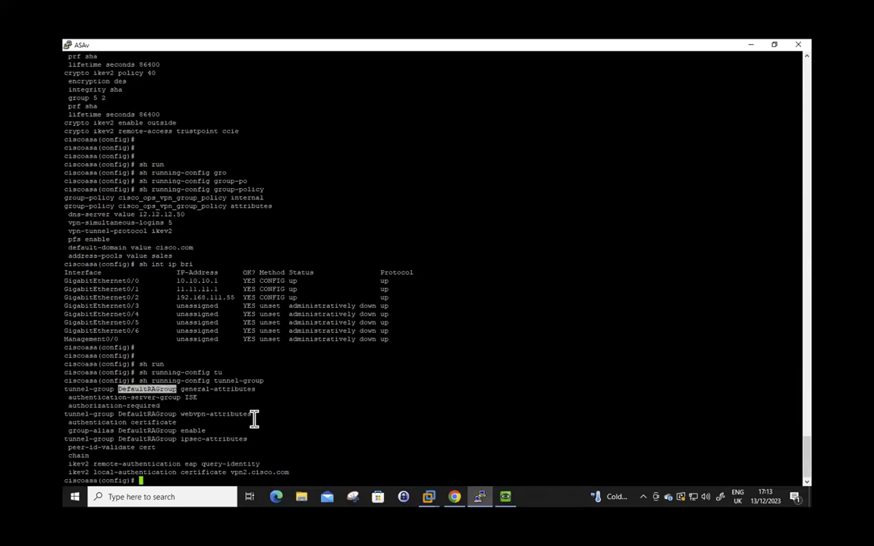
pyautogui.click(454, 498)
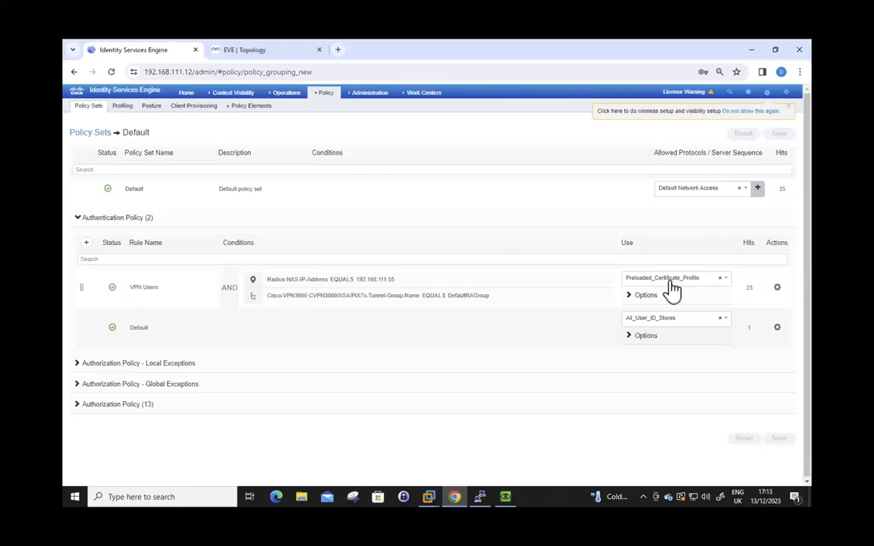
# Expand the Authorization Policy rules and highlight the vpn_rule name
pyautogui.click(79, 404)
pyautogui.scroll(-10, 248, 417)
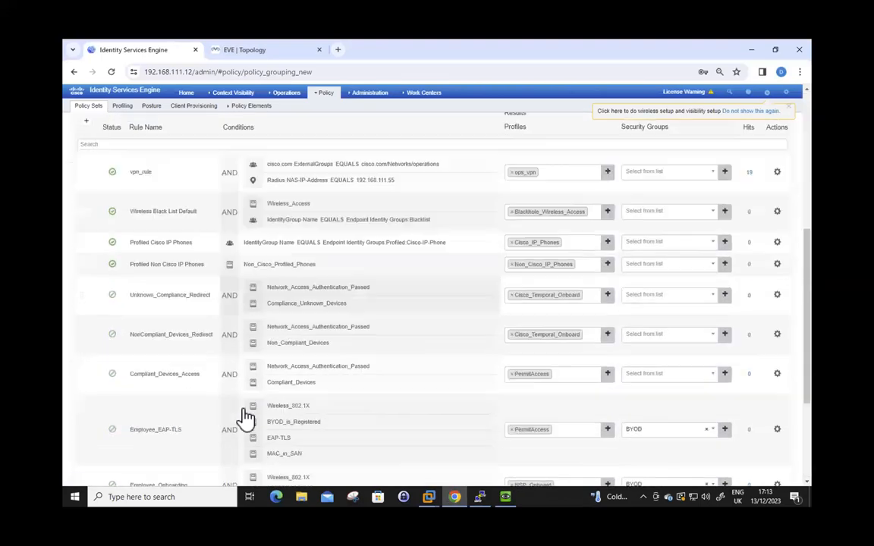
pyautogui.scroll(8, 243, 419)
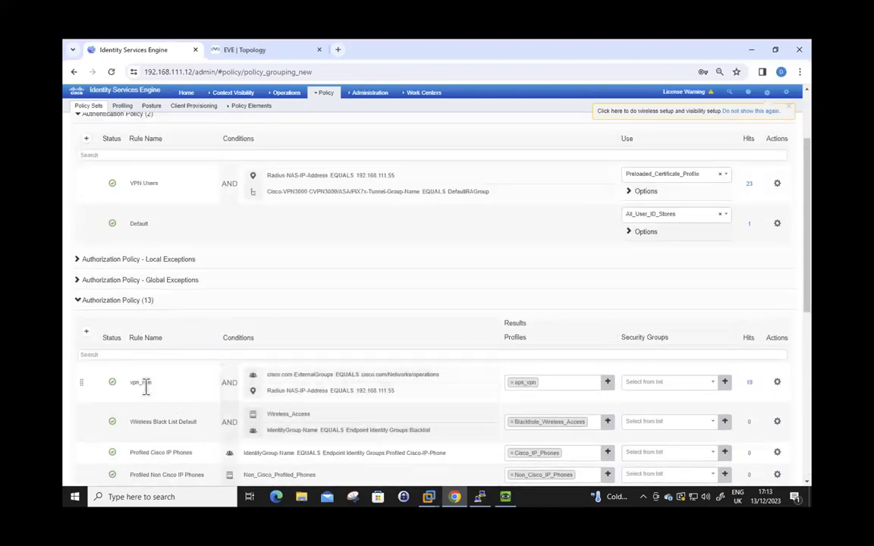
pyautogui.moveTo(130, 382); pyautogui.dragTo(148, 382)
# Highlight the VPN Users and vpn_rule names, then bring up the Windows Server 2016_2 VM
pyautogui.scroll(-1, 141, 218)
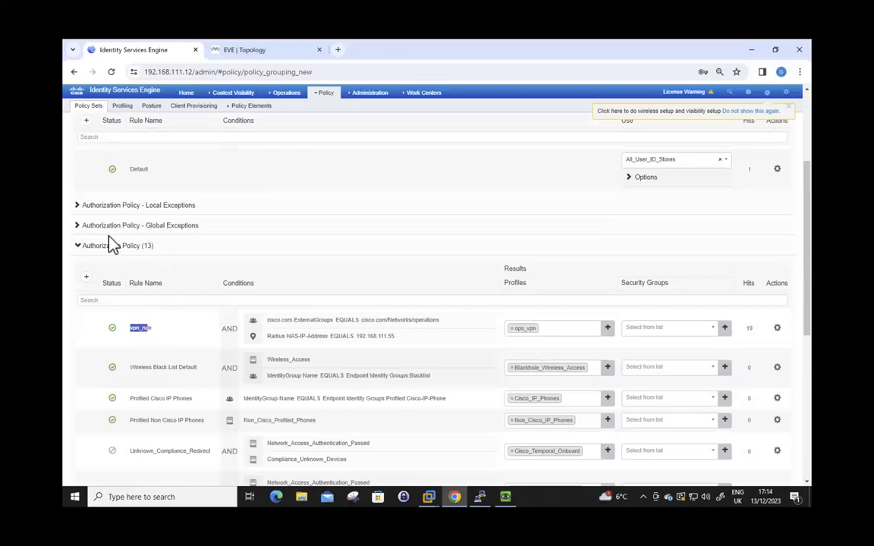
pyautogui.scroll(1, 109, 244)
pyautogui.tripleClick(135, 183)
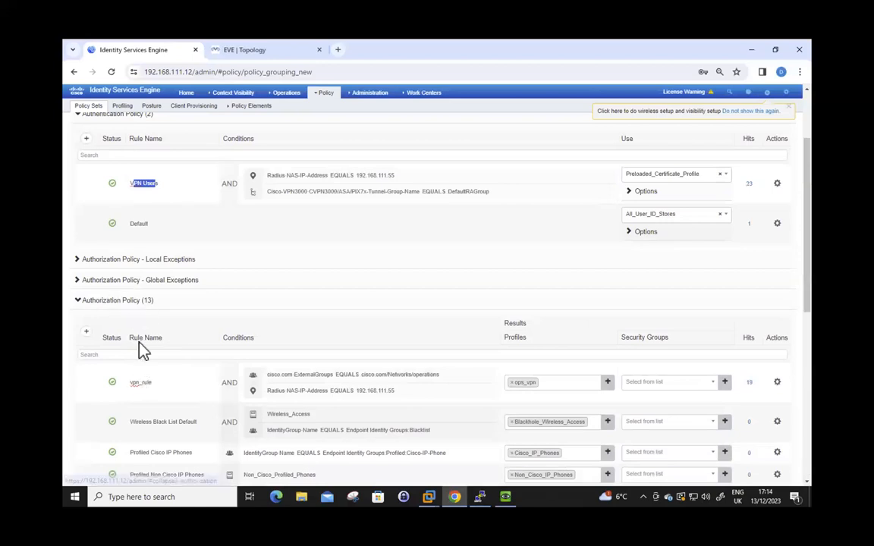
pyautogui.moveTo(132, 384); pyautogui.dragTo(153, 385)
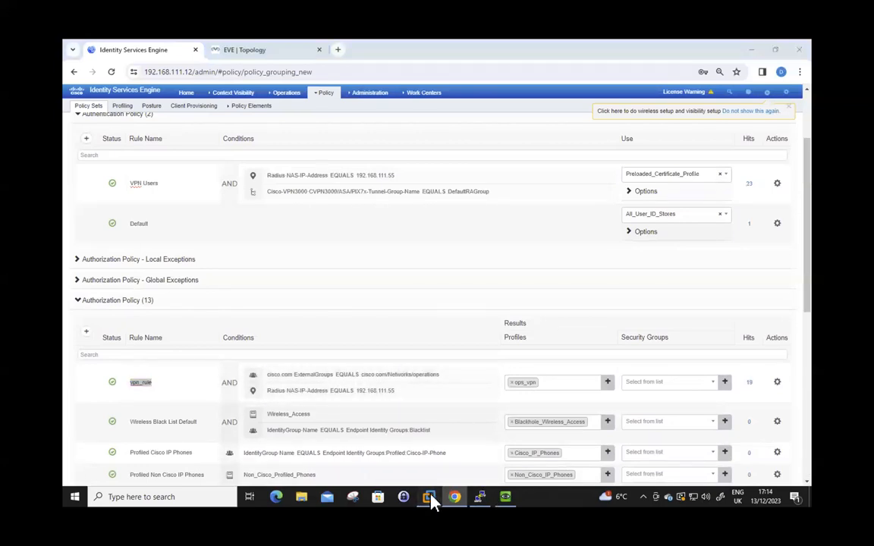
pyautogui.moveTo(430, 497)
pyautogui.click(545, 443)
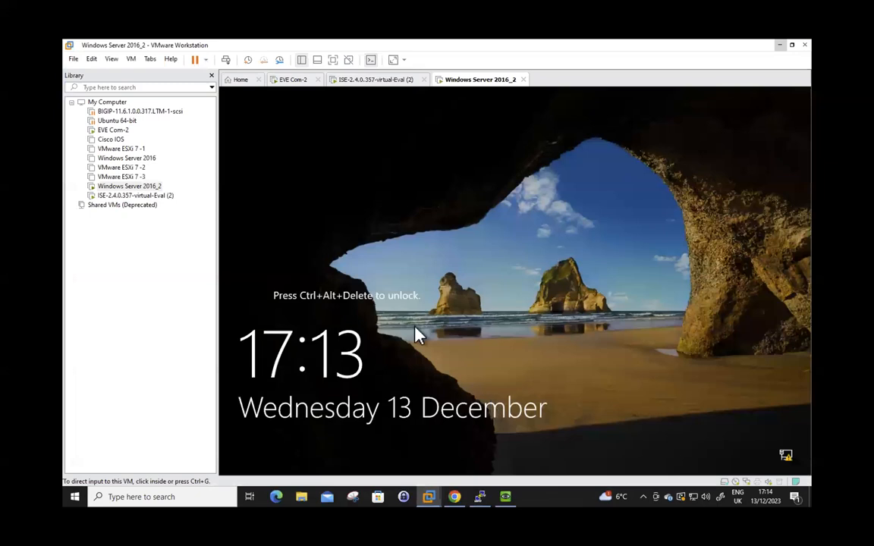
# Send Ctrl+Alt+Del to the Windows Server 2016 VM and sign in as Administrator with the account password
pyautogui.click(132, 60)
pyautogui.click(166, 110)
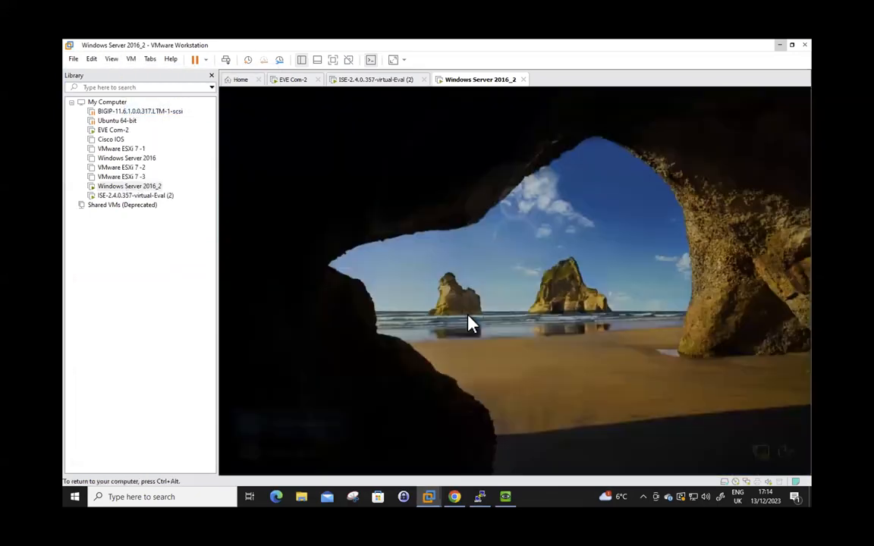
pyautogui.click(474, 326)
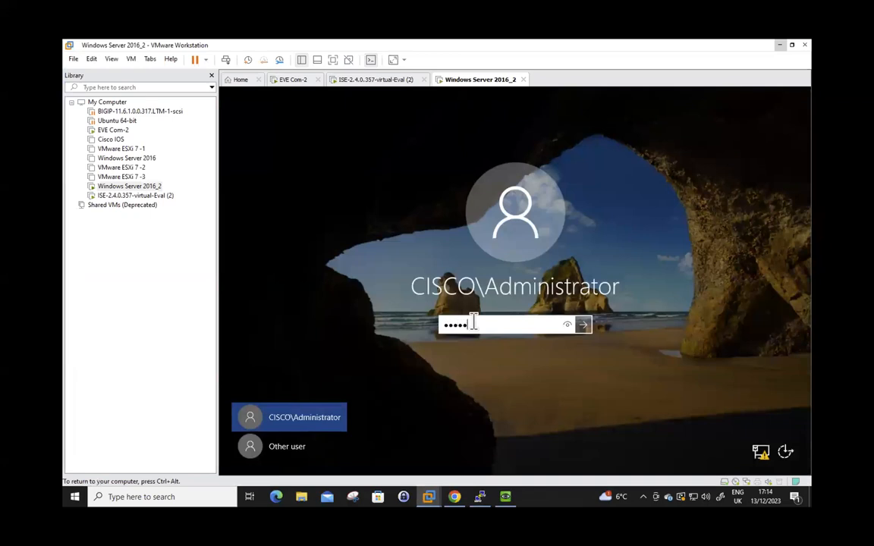
pyautogui.press('Return')
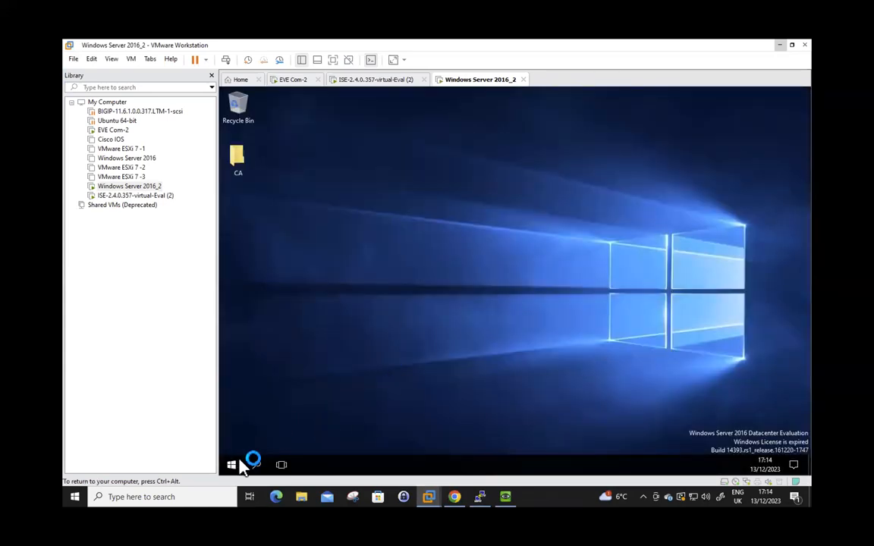
# Launch dsa.msc from the Run box to open Active Directory Users and Computers
pyautogui.rightClick(232, 466)
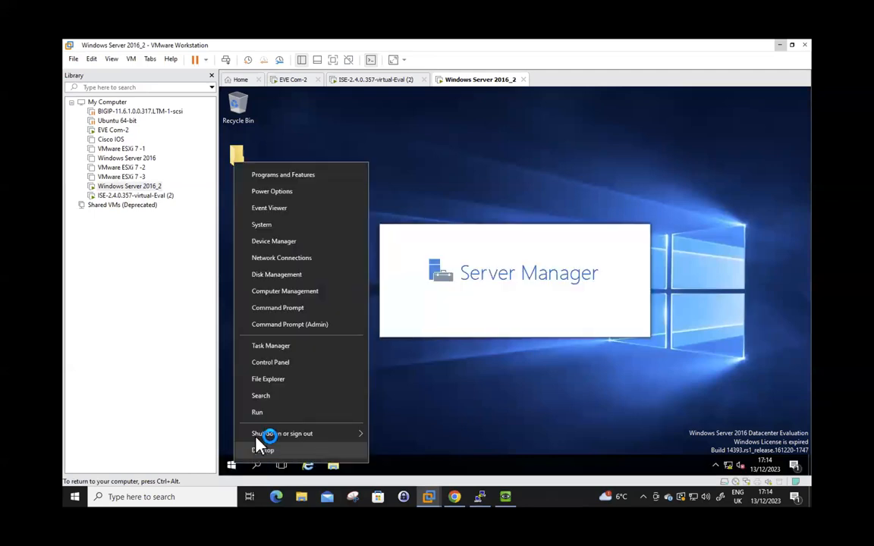
pyautogui.click(261, 412)
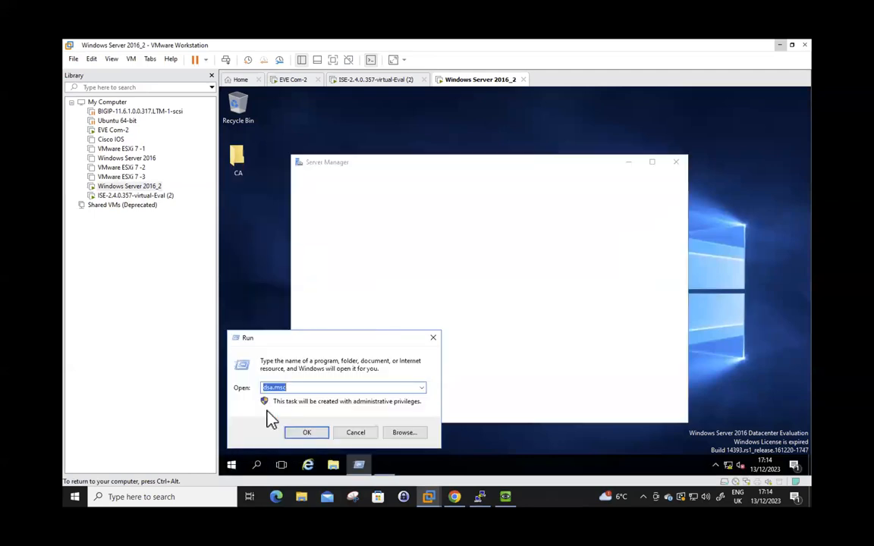
pyautogui.press('Escape')
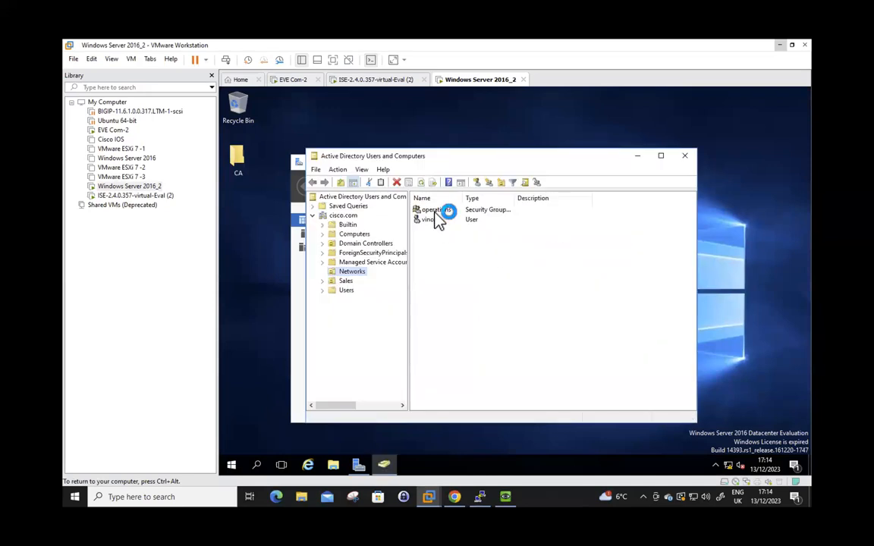
# Check the operations group's members in its properties, then return to the ISE policy page in Chrome
pyautogui.click(439, 210)
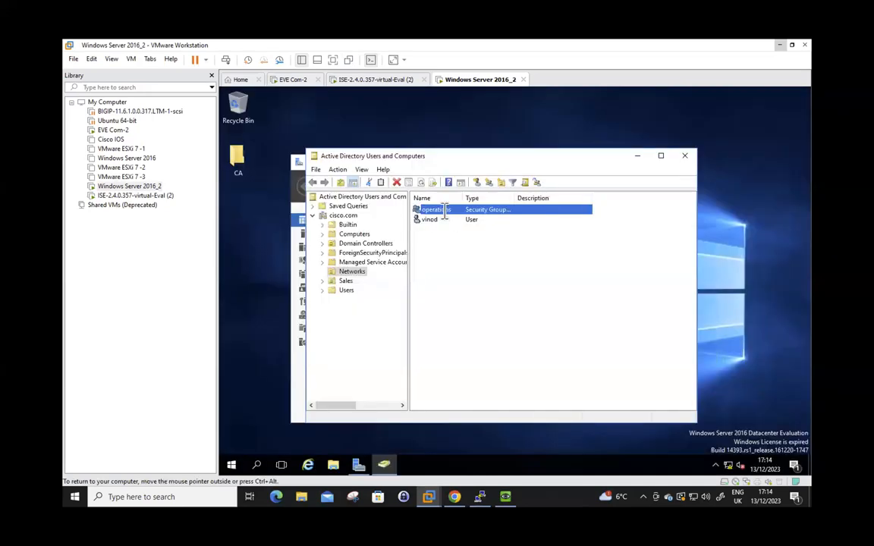
pyautogui.doubleClick(441, 212)
pyautogui.click(441, 194)
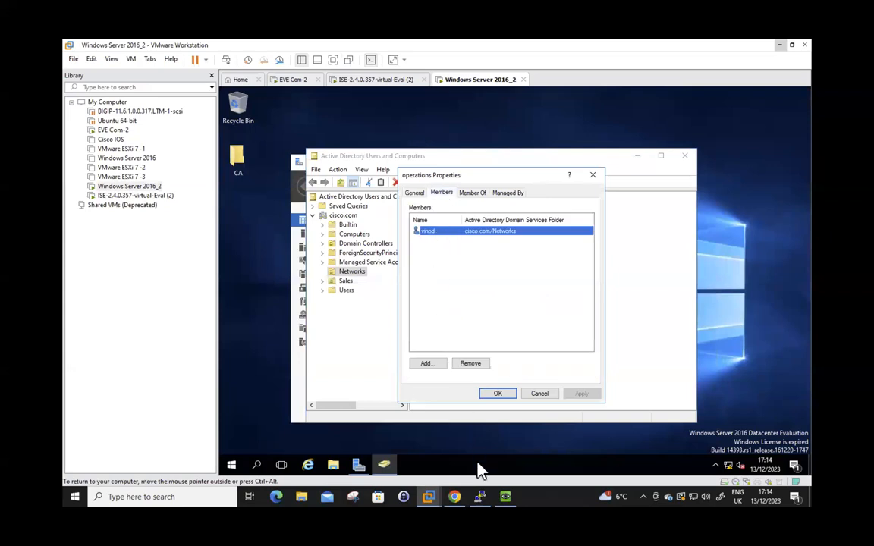
pyautogui.moveTo(455, 498)
pyautogui.click(453, 448)
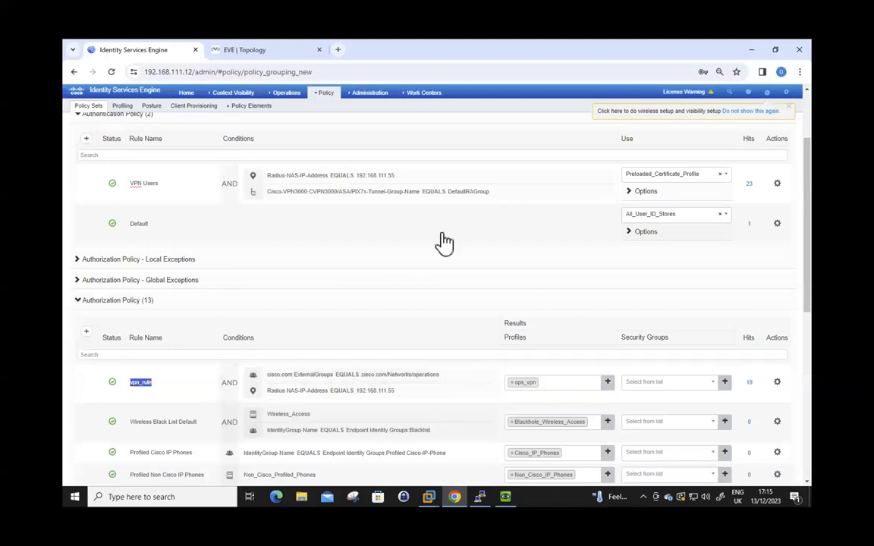
# Start an empty mmc console from Run on the Windows Server 2012 client VM
pyautogui.click(508, 508)
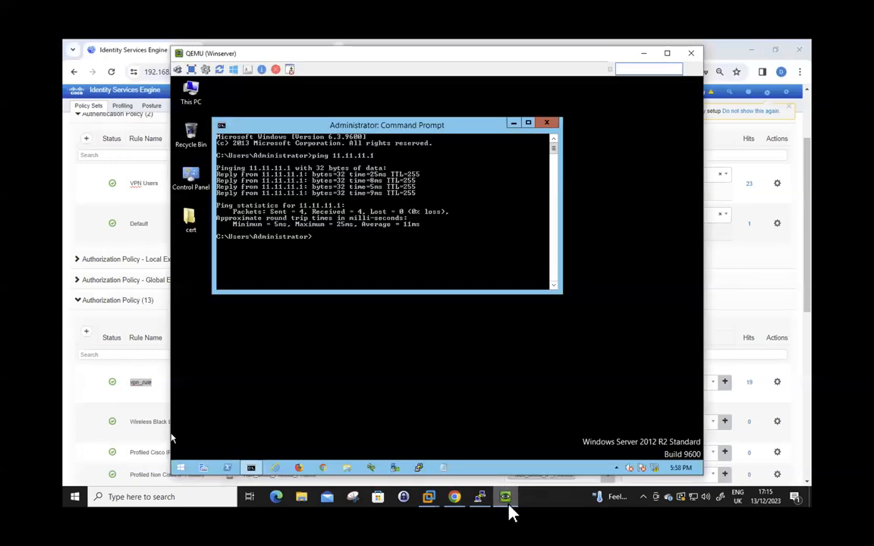
pyautogui.click(513, 123)
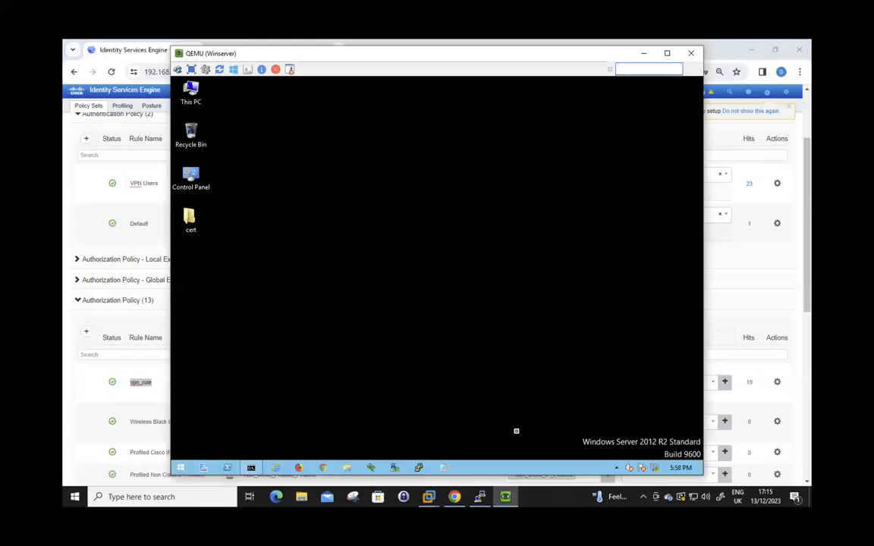
pyautogui.rightClick(182, 469)
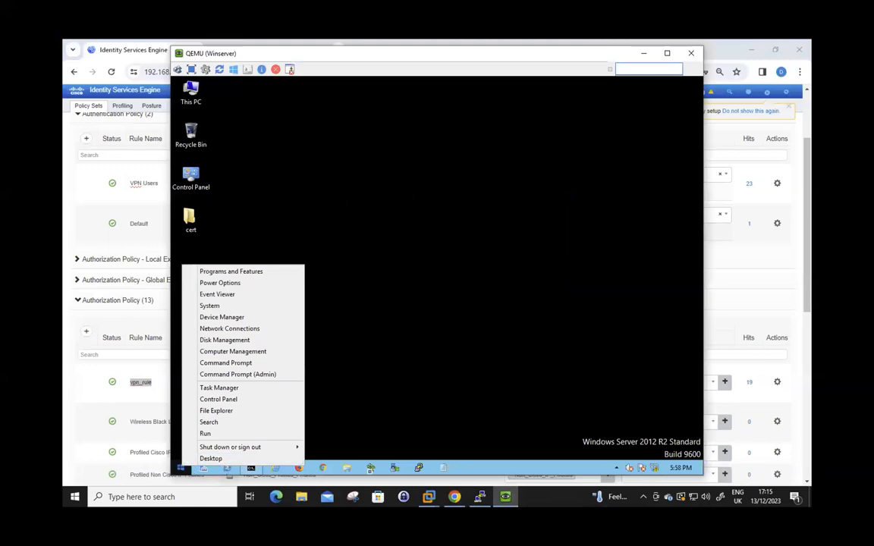
pyautogui.click(243, 433)
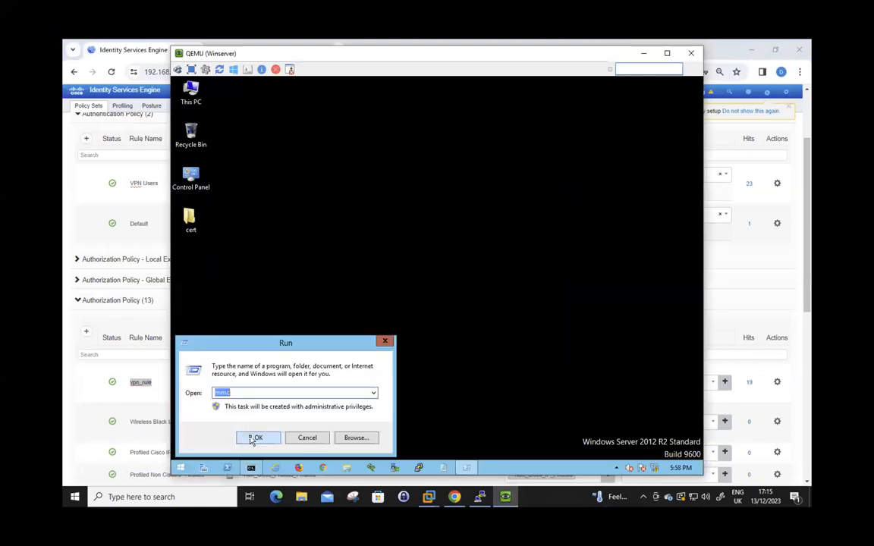
pyautogui.click(254, 439)
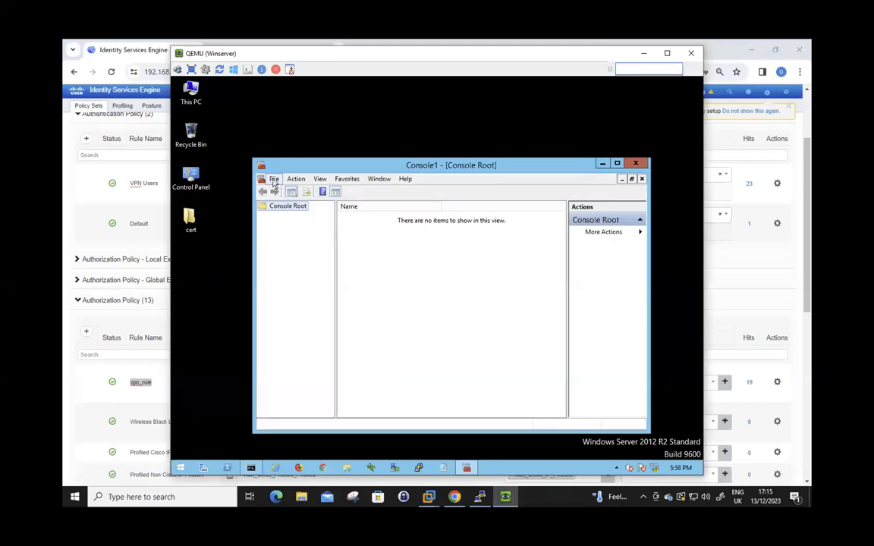
# Open File > Add/Remove Snap-in, cancelling the File > Open dialogs that came up by mistake
pyautogui.click(273, 179)
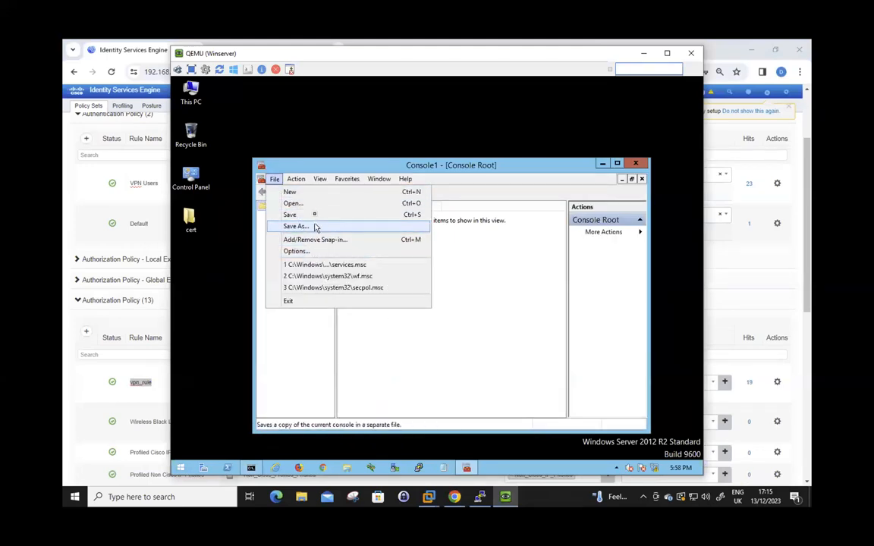
pyautogui.click(314, 203)
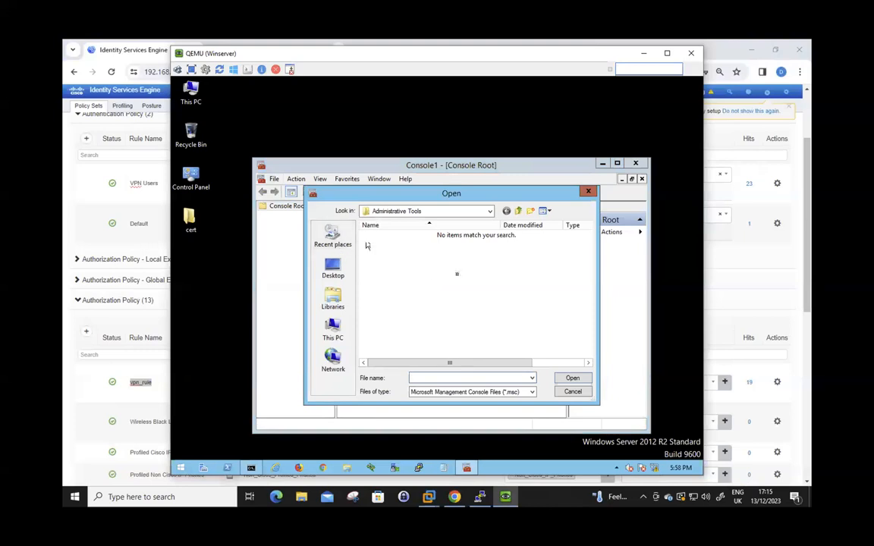
pyautogui.click(571, 392)
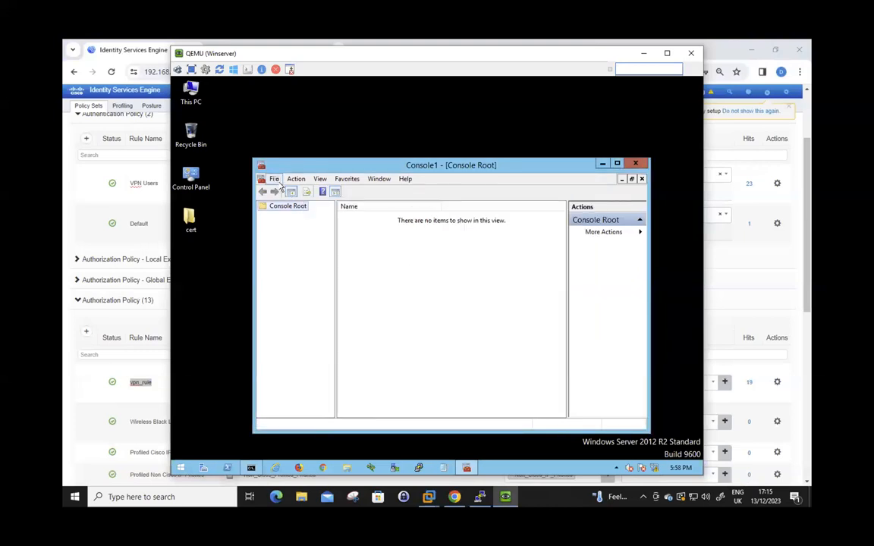
pyautogui.click(273, 179)
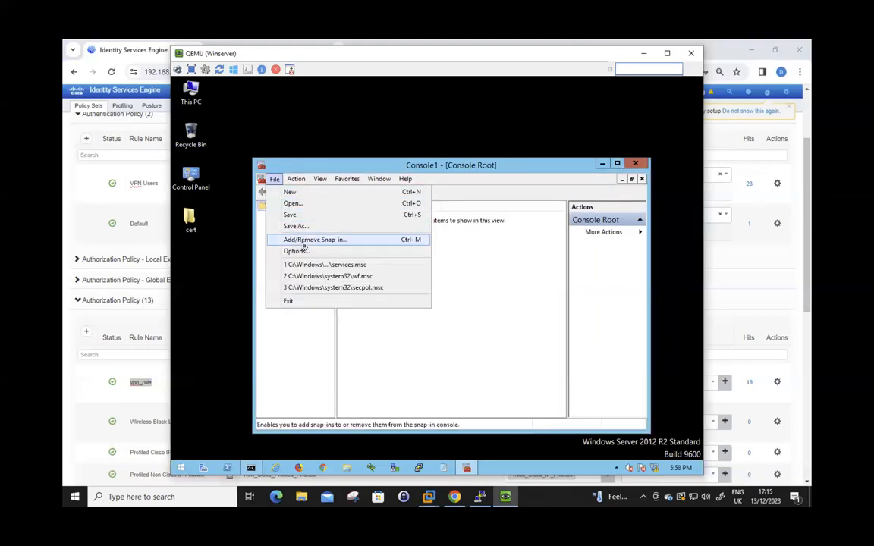
pyautogui.click(307, 203)
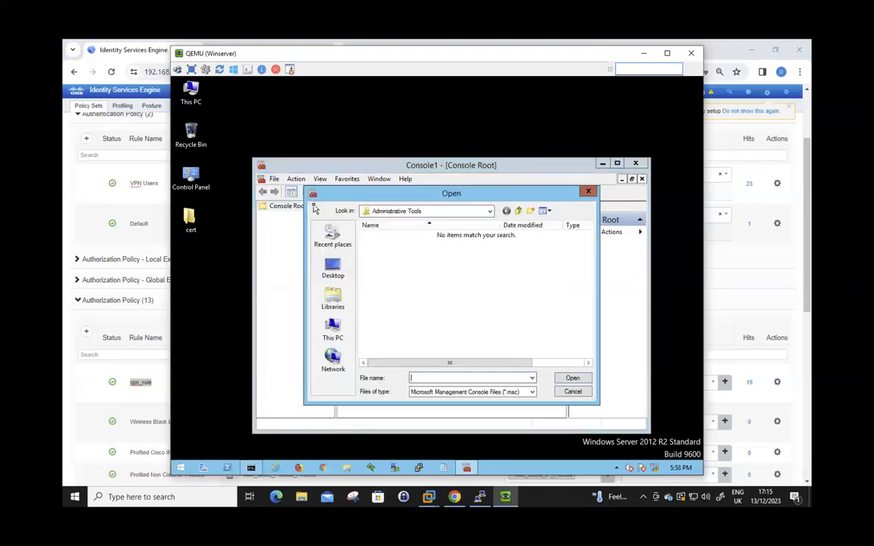
pyautogui.click(577, 394)
pyautogui.click(274, 179)
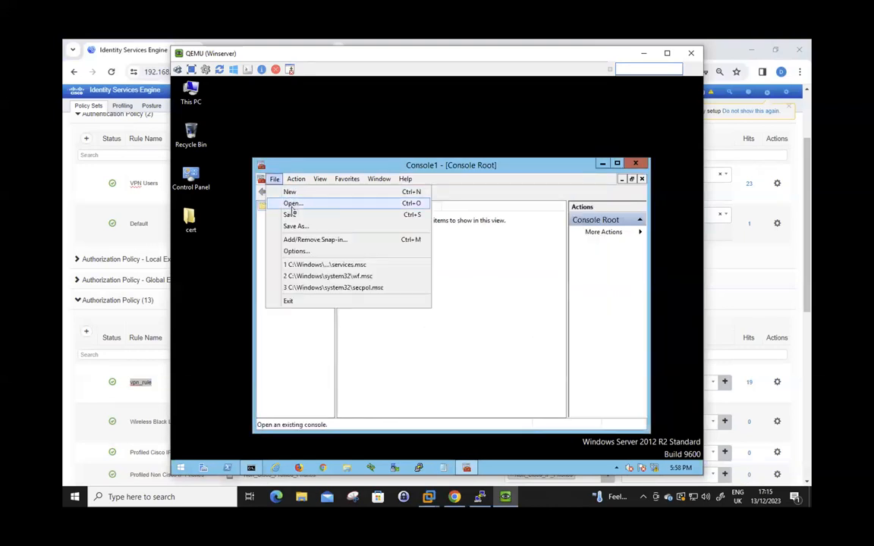
pyautogui.click(306, 243)
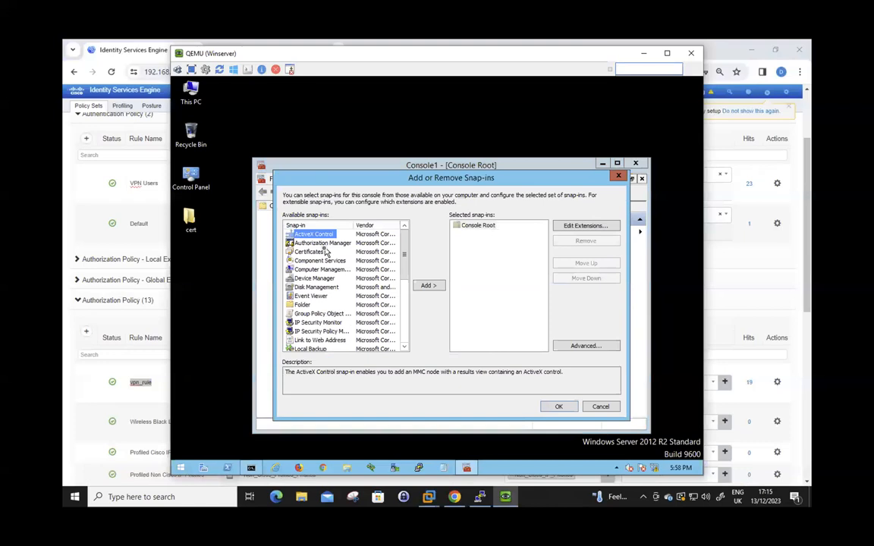
# Add the Certificates snap-in for My user account to the console
pyautogui.click(311, 251)
pyautogui.click(426, 285)
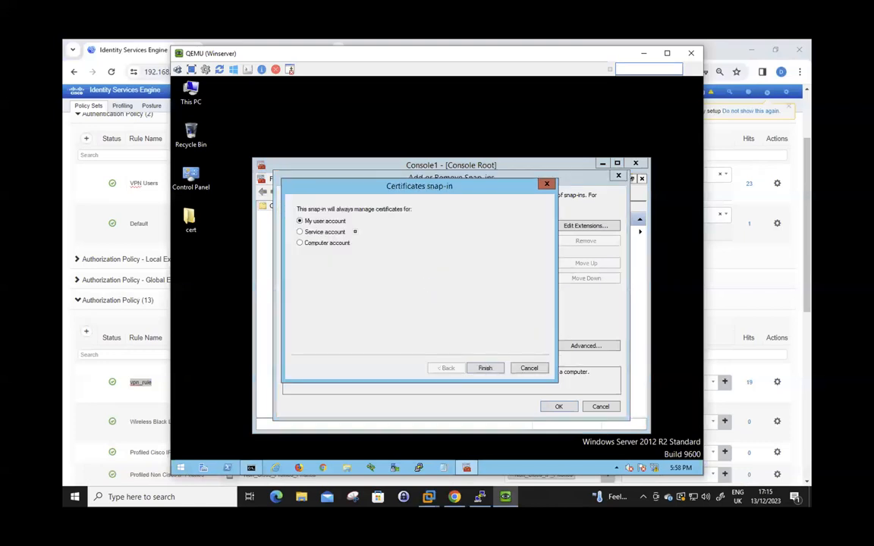
pyautogui.click(484, 369)
pyautogui.click(556, 406)
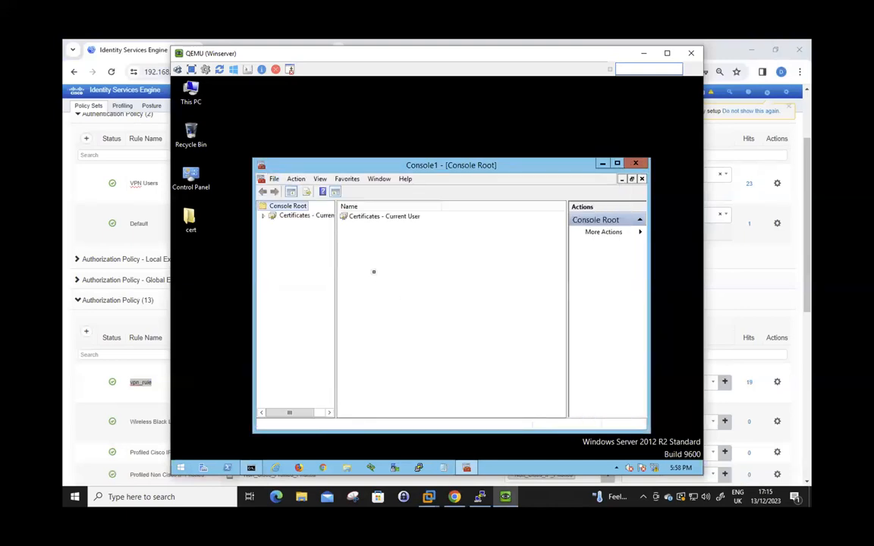
# Expand Personal > Certificates and review the user certificate issued by the domain CA
pyautogui.doubleClick(374, 221)
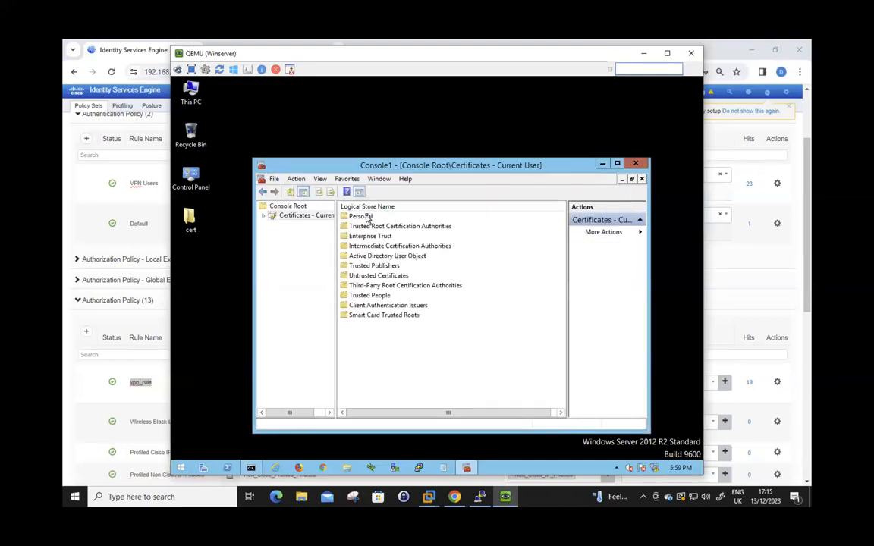
pyautogui.doubleClick(363, 217)
pyautogui.doubleClick(364, 217)
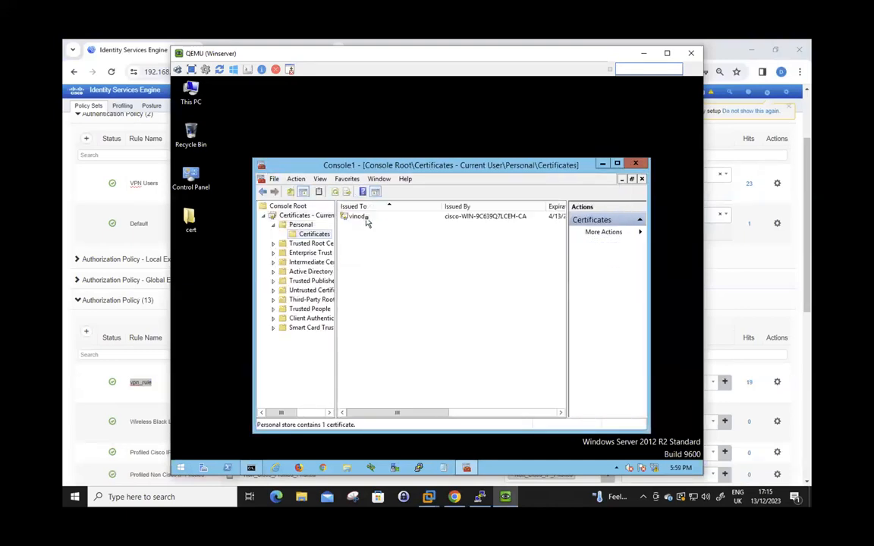
pyautogui.click(364, 217)
pyautogui.doubleClick(366, 218)
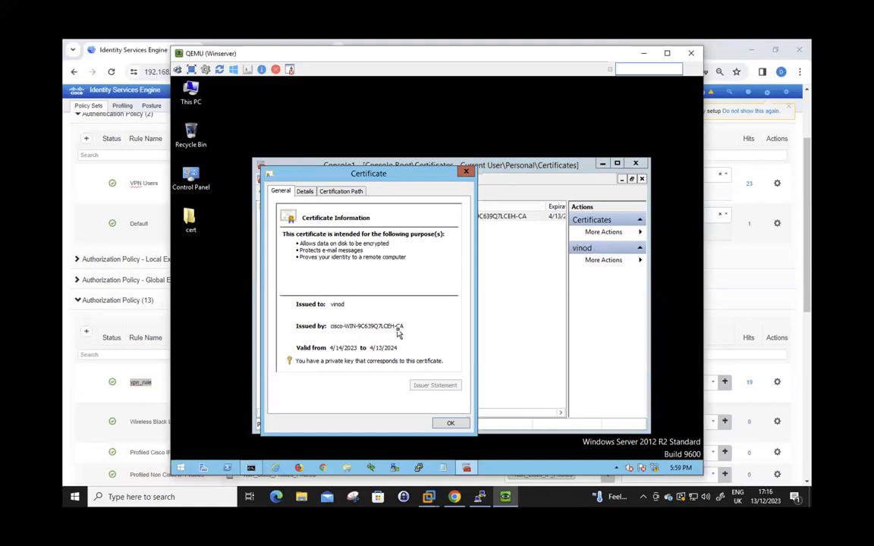
pyautogui.click(452, 423)
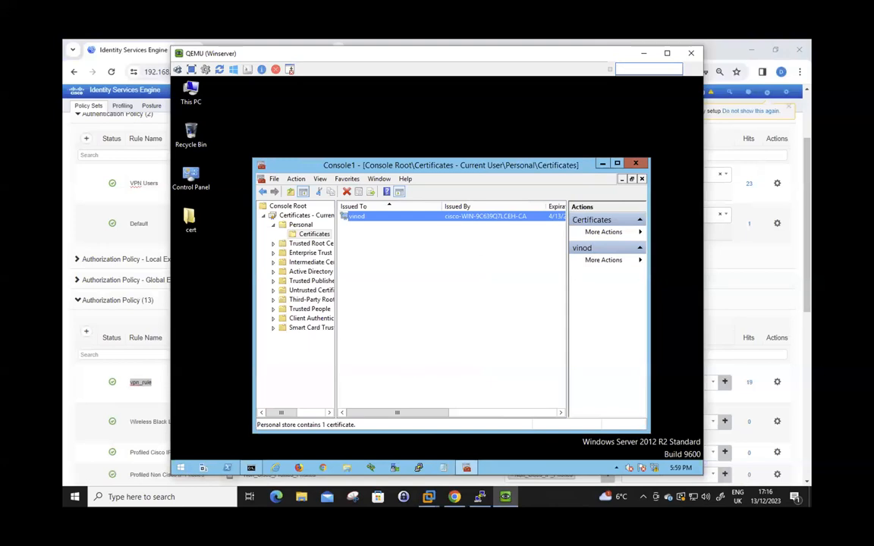
# Run ncpa.cpl, go up to all Control Panel items and search for 'network'
pyautogui.rightClick(180, 468)
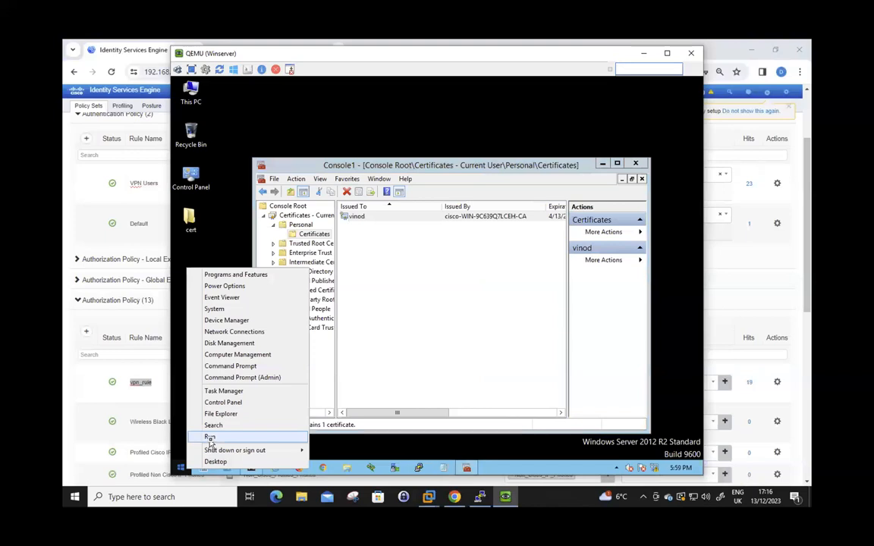
pyautogui.click(211, 434)
pyautogui.write('nc')
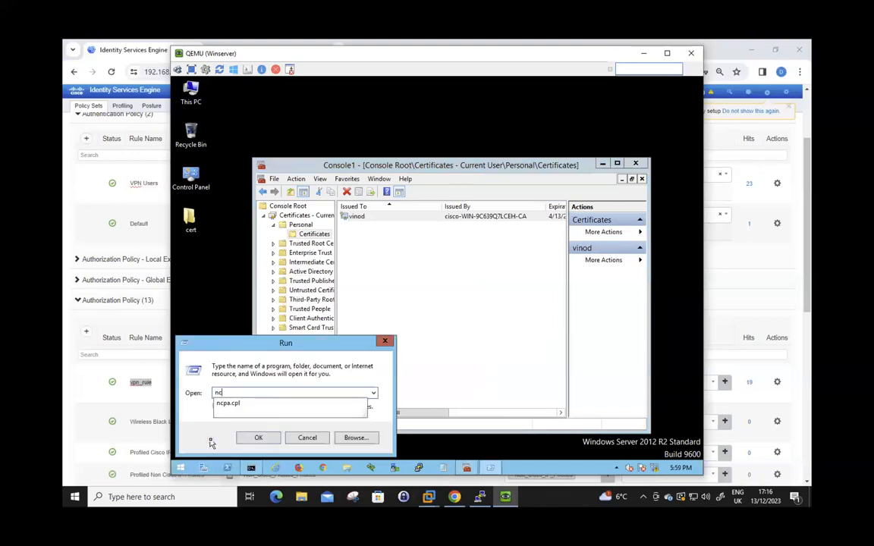
pyautogui.write('pa.cpl')
pyautogui.press('Return')
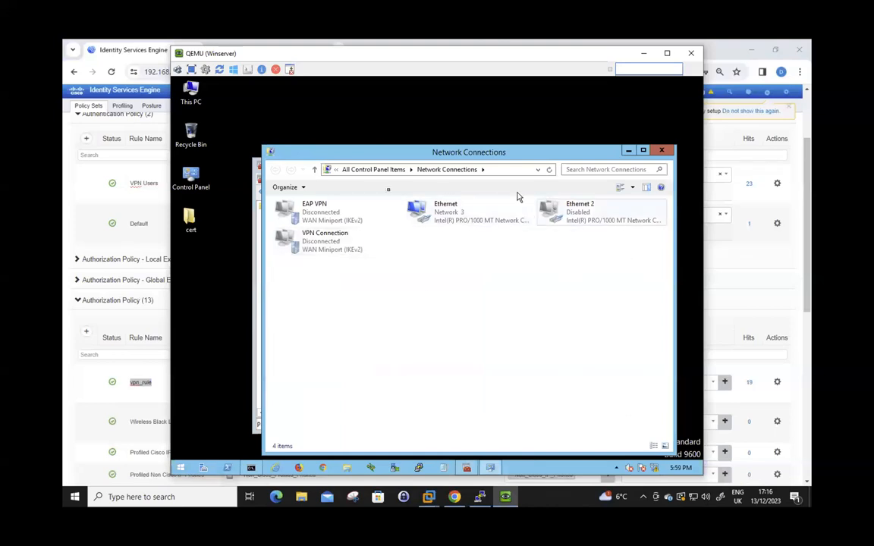
pyautogui.click(381, 170)
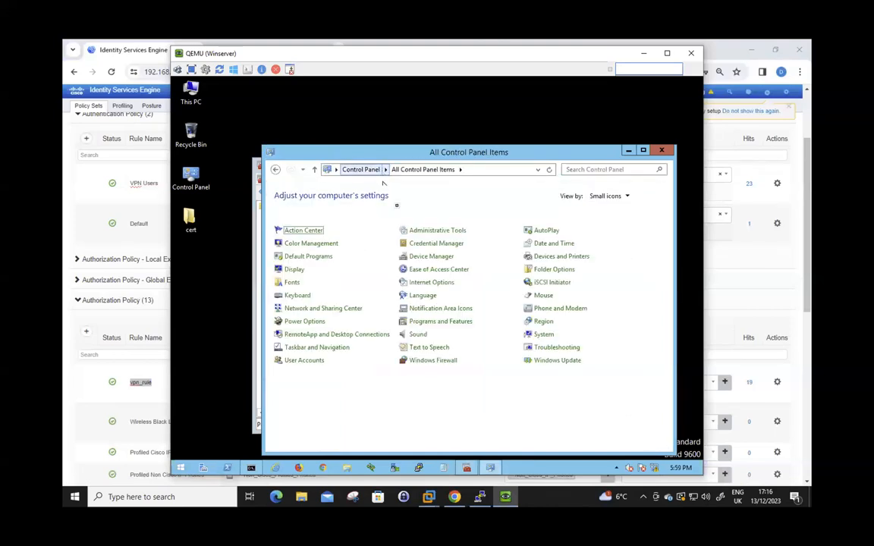
pyautogui.click(576, 172)
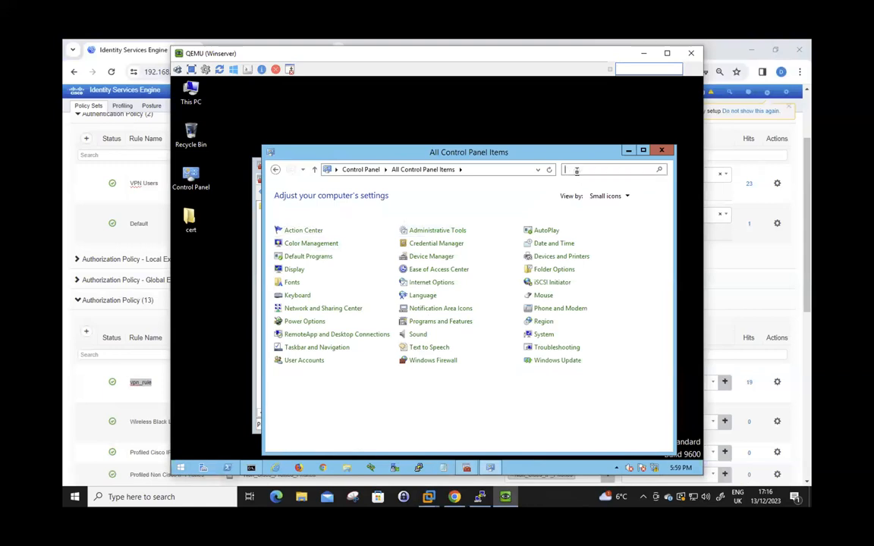
pyautogui.write('network')
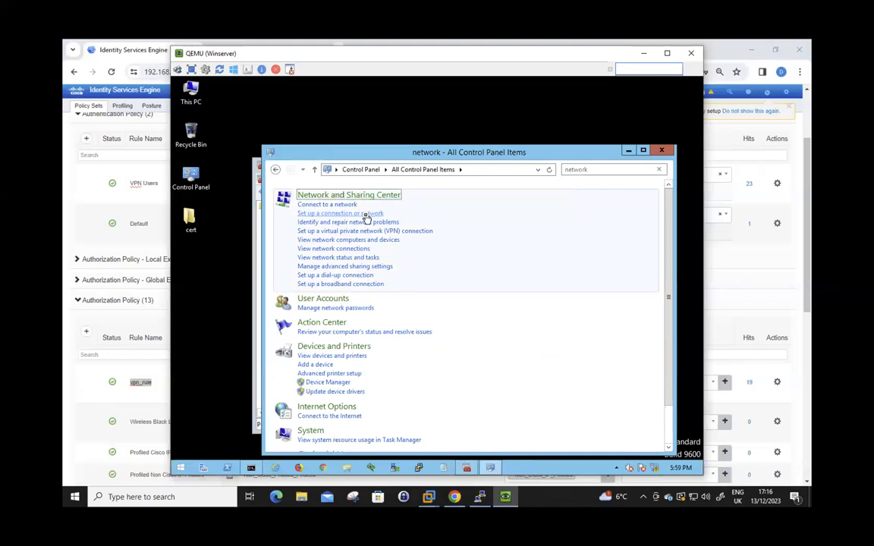
# Begin a new workplace connection using a VPN over the Internet, skipping Internet setup
pyautogui.click(372, 215)
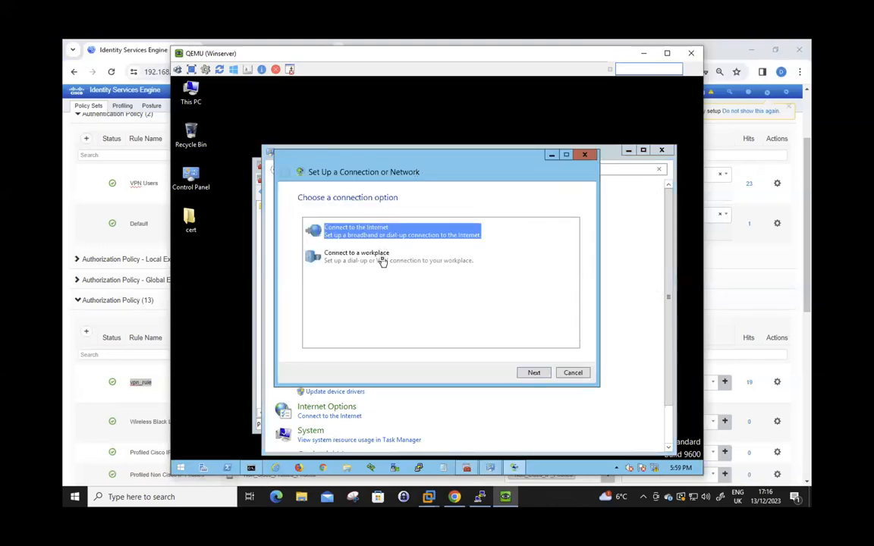
pyautogui.click(383, 260)
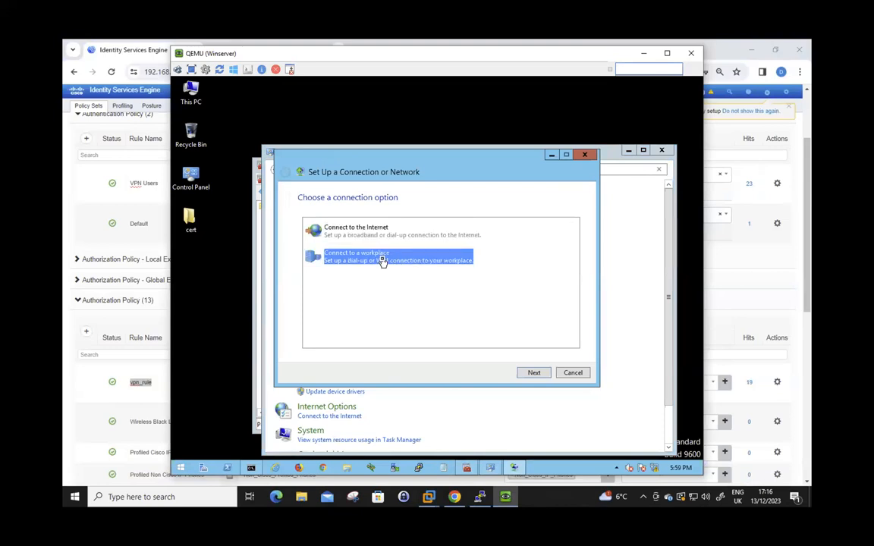
pyautogui.click(526, 372)
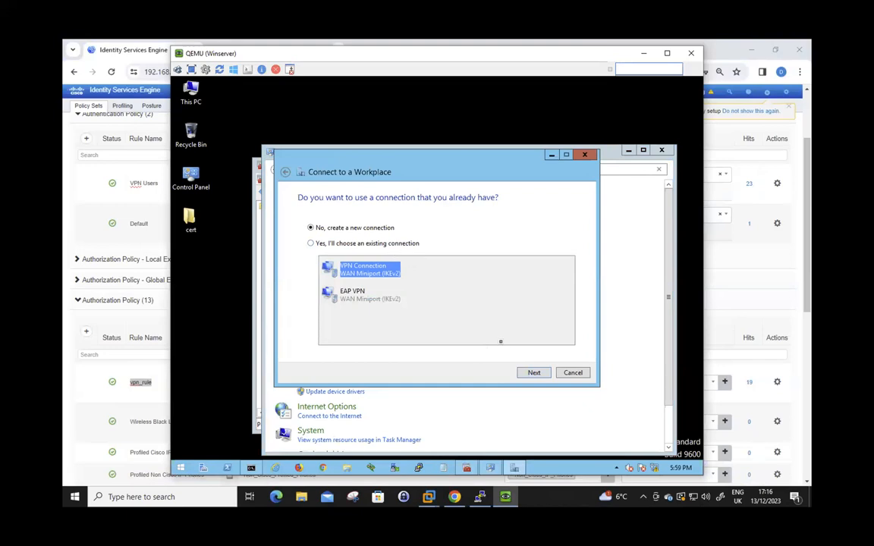
pyautogui.click(527, 372)
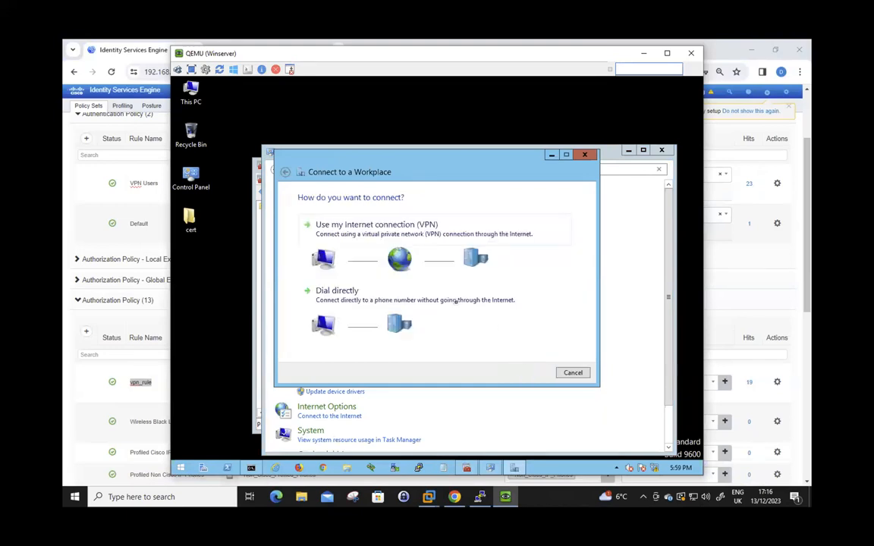
pyautogui.click(437, 236)
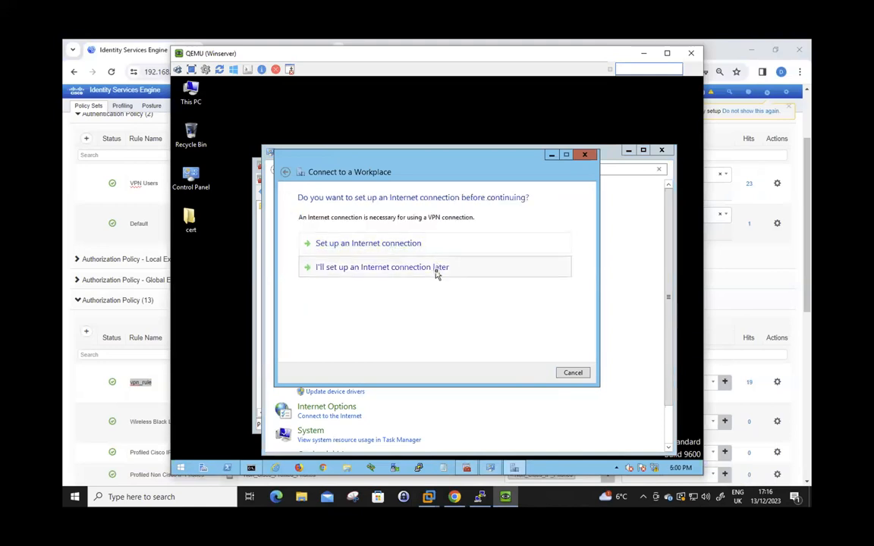
pyautogui.click(437, 273)
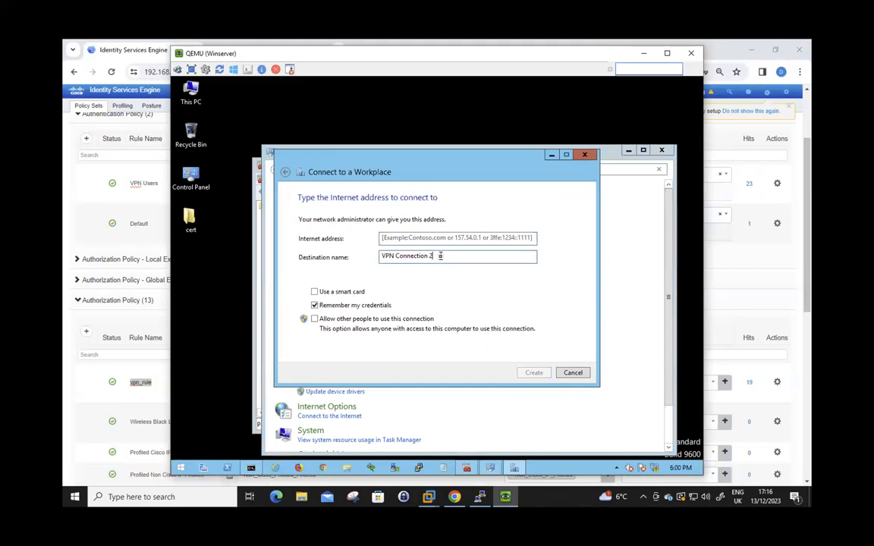
# Enter vpn2.cisco.com, turn off remembering credentials, name it VPN Connection 2, then cancel the wizard
pyautogui.click(433, 240)
pyautogui.write('vpn2.cisco.com')
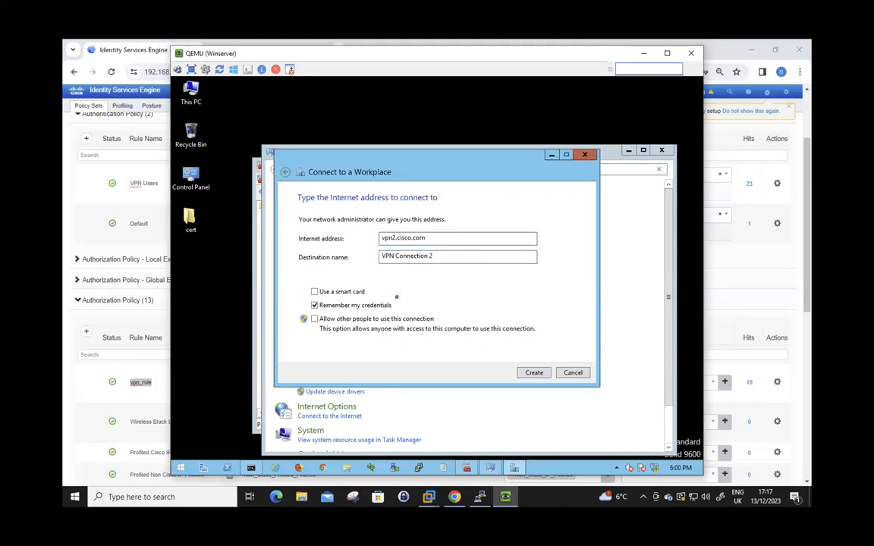
pyautogui.click(314, 305)
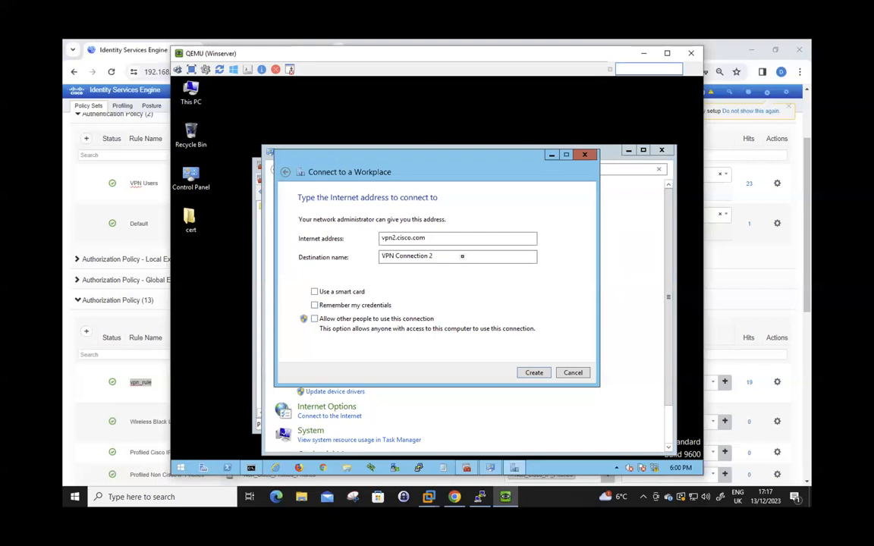
pyautogui.click(462, 255)
pyautogui.click(573, 372)
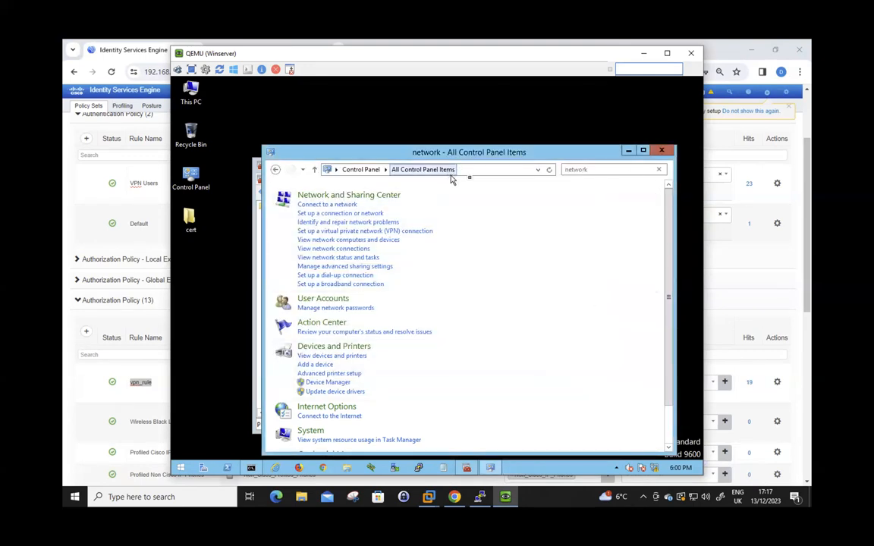
# Close Control Panel and open Network Connections with ncpa.cpl from Run
pyautogui.click(661, 150)
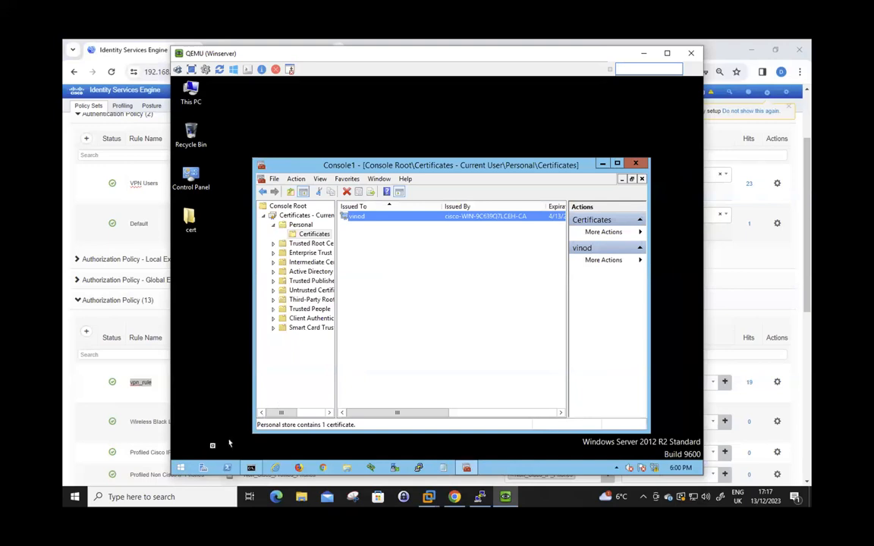
pyautogui.rightClick(182, 467)
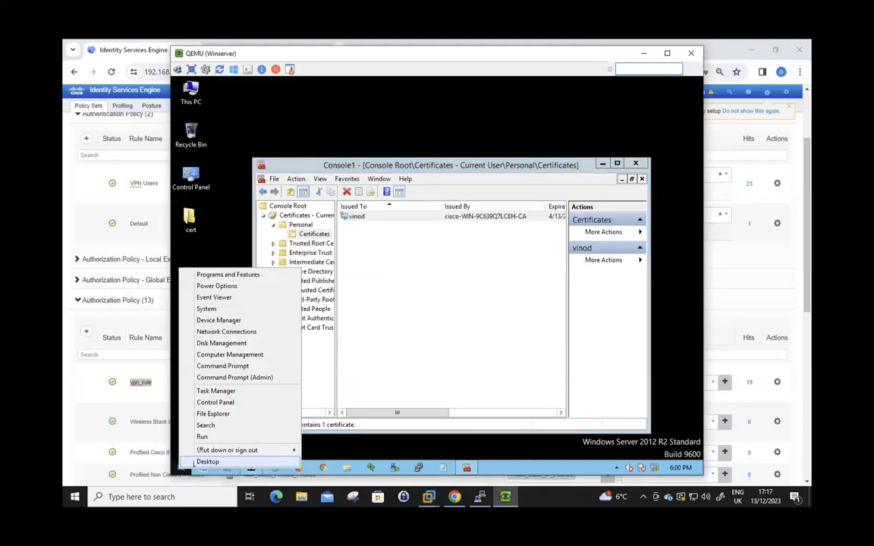
pyautogui.click(201, 437)
pyautogui.press('Return')
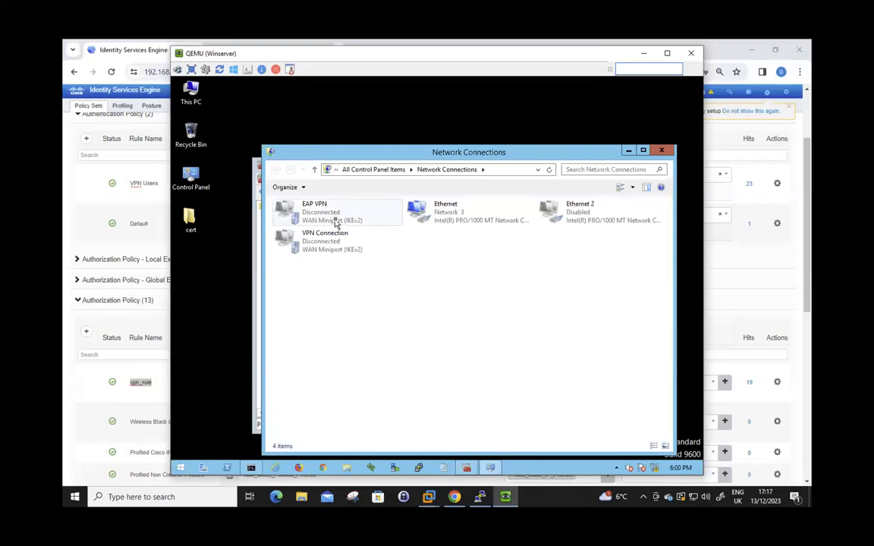
# Open the EAP VPN connection's properties on the Options tab
pyautogui.rightClick(336, 219)
pyautogui.click(368, 312)
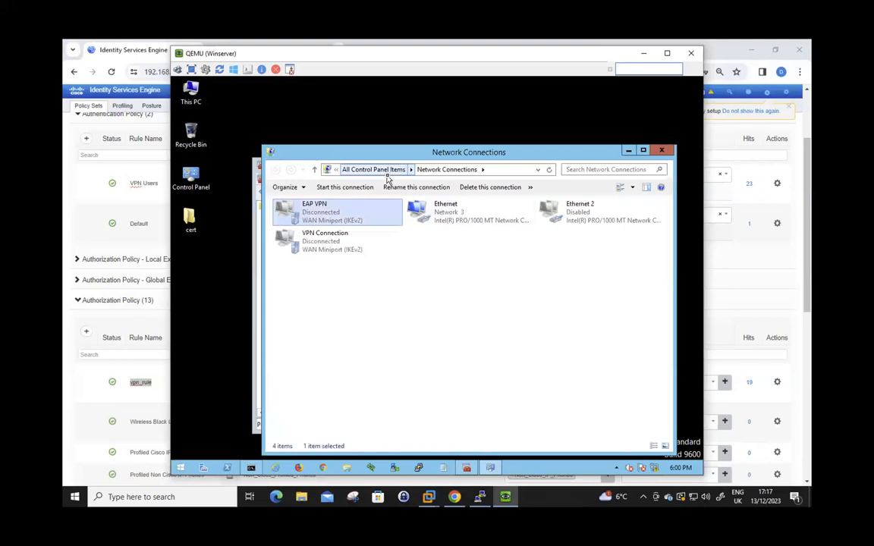
pyautogui.click(417, 200)
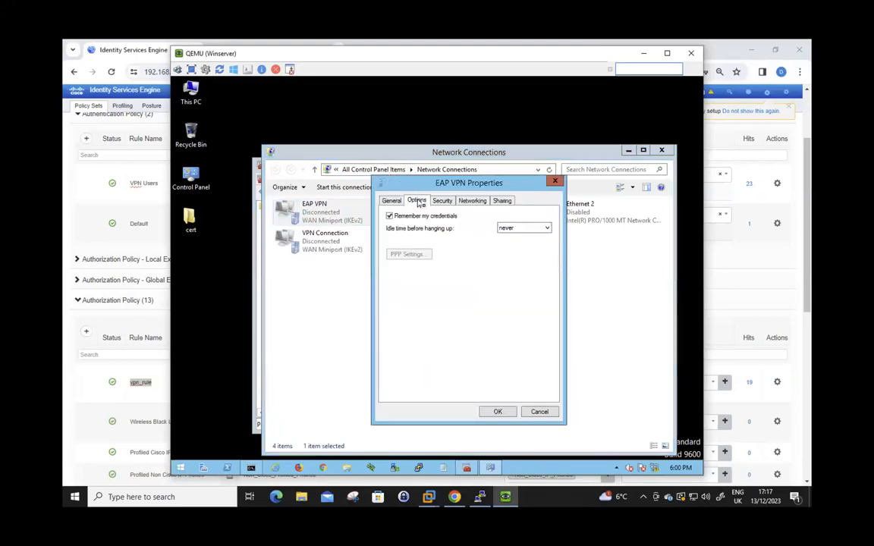
# Open the Security tab and the properties of the smart card or other certificate EAP method
pyautogui.click(441, 201)
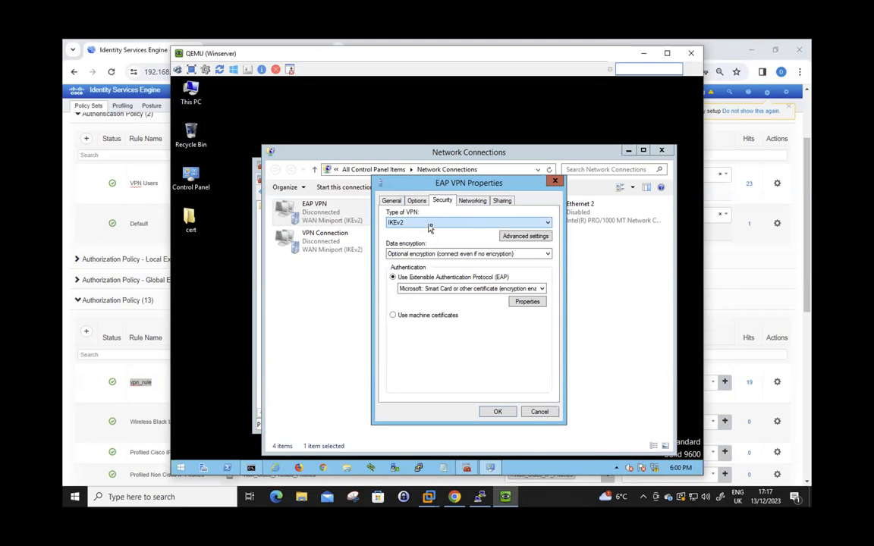
pyautogui.click(498, 289)
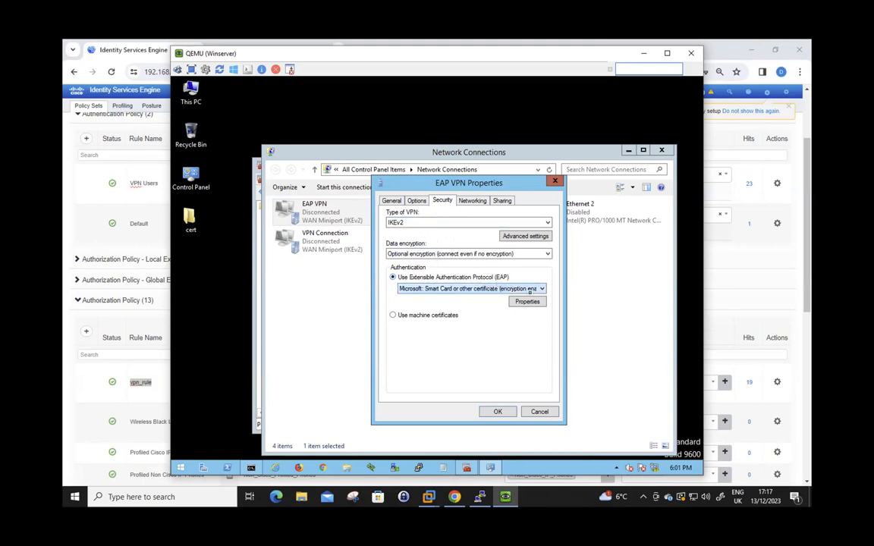
pyautogui.click(528, 302)
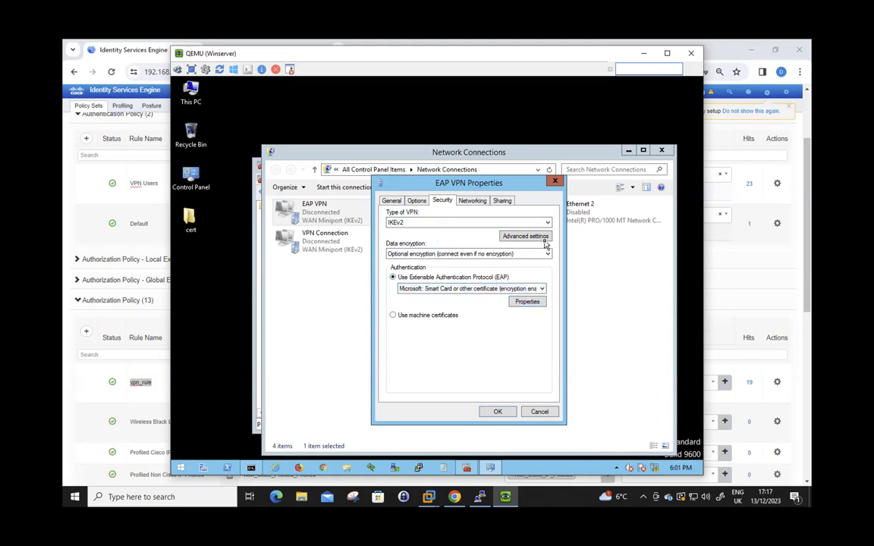
pyautogui.click(533, 301)
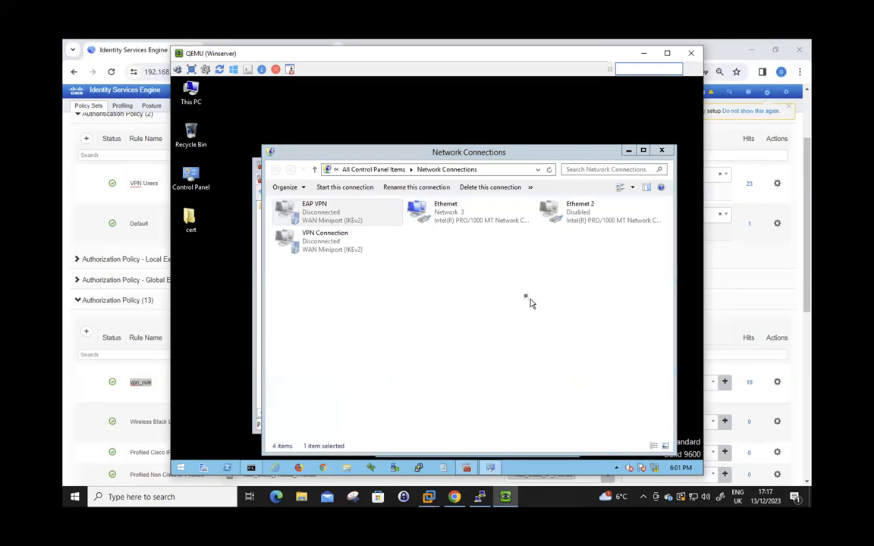
pyautogui.click(626, 155)
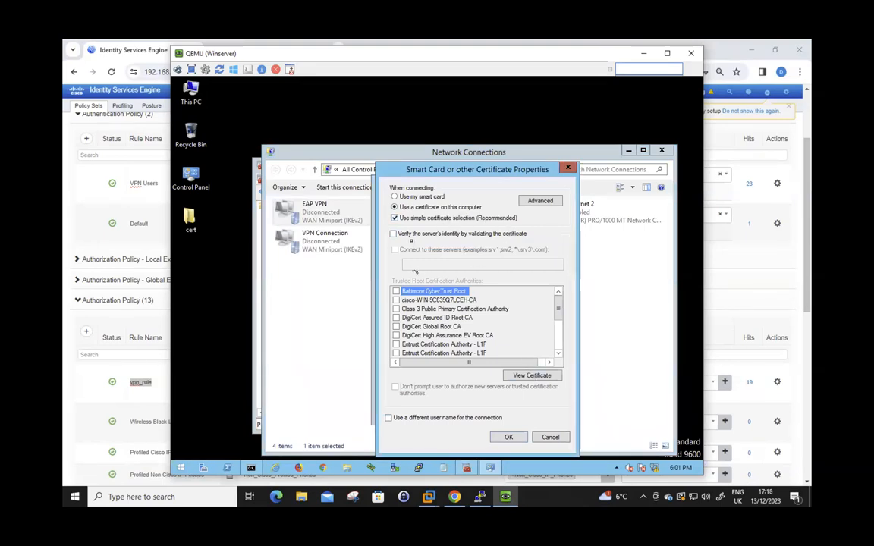
# Leave Verify server identity off, review Advanced certificate selection, and close all dialogs without changes
pyautogui.click(394, 234)
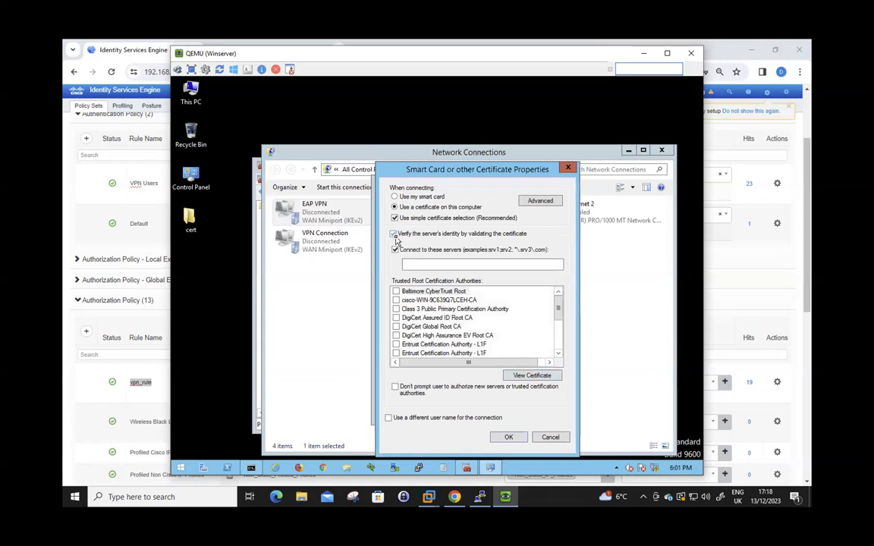
pyautogui.click(393, 234)
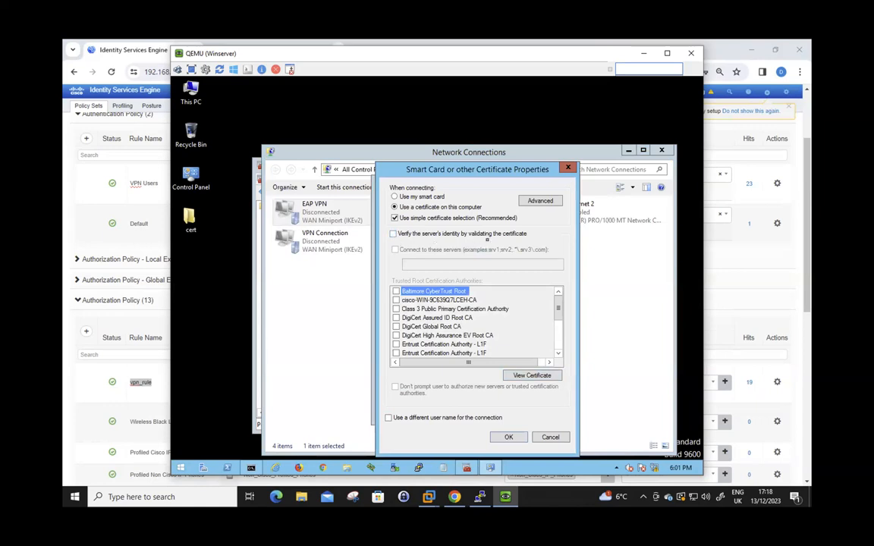
pyautogui.click(556, 203)
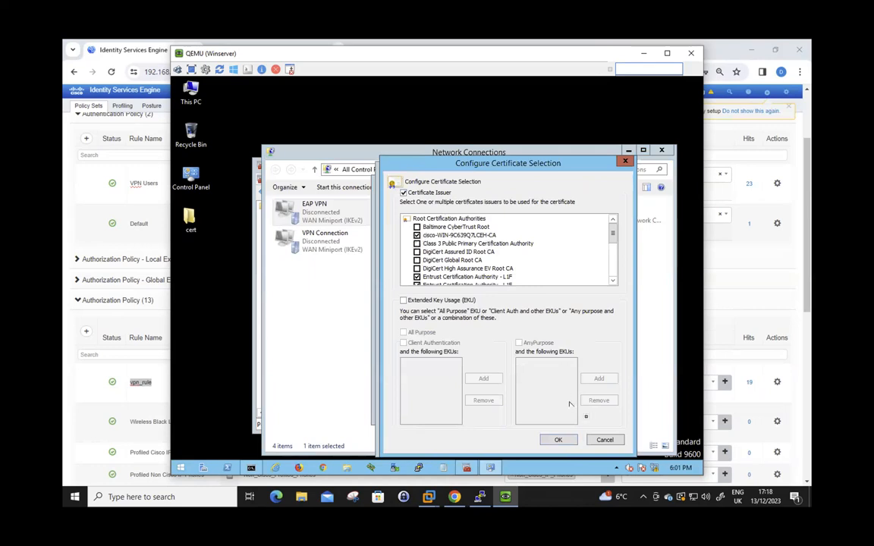
pyautogui.click(605, 440)
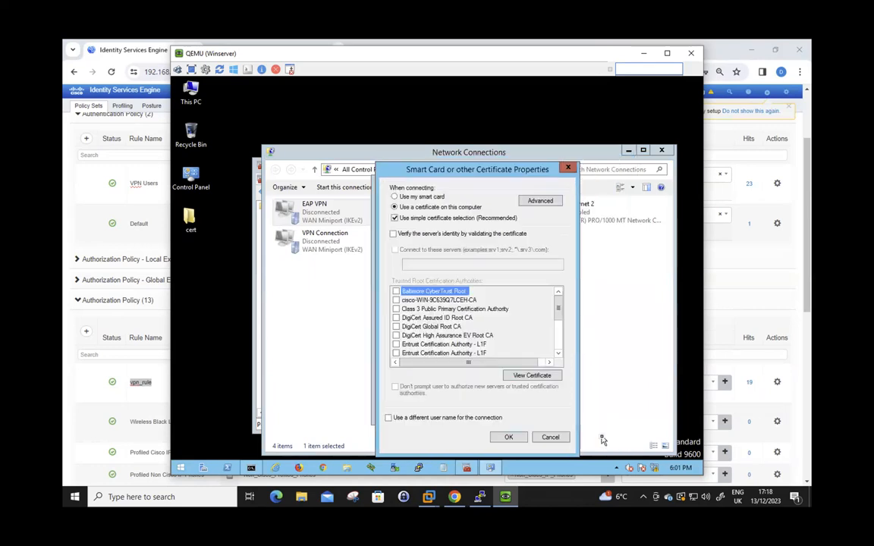
pyautogui.click(545, 438)
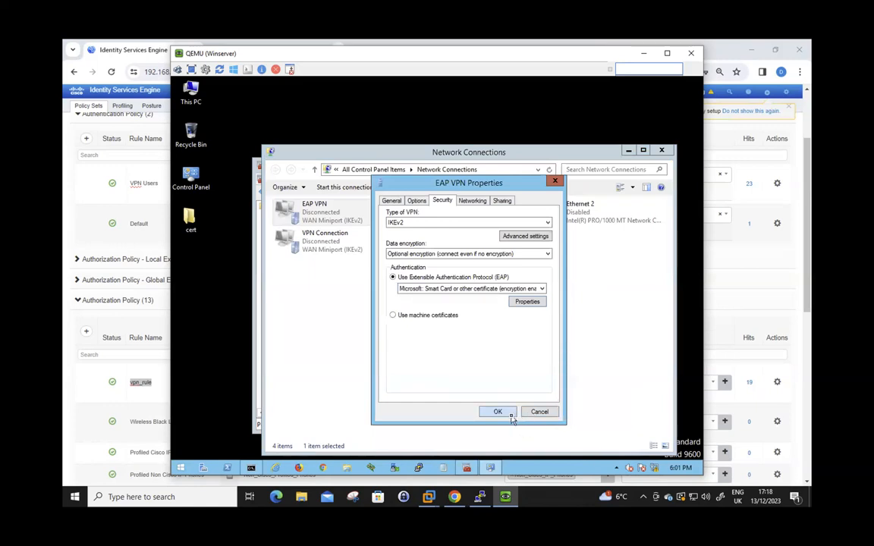
pyautogui.click(498, 412)
# Connect EAP VPN from the tray network list, then return to ISE in Chrome
pyautogui.click(652, 468)
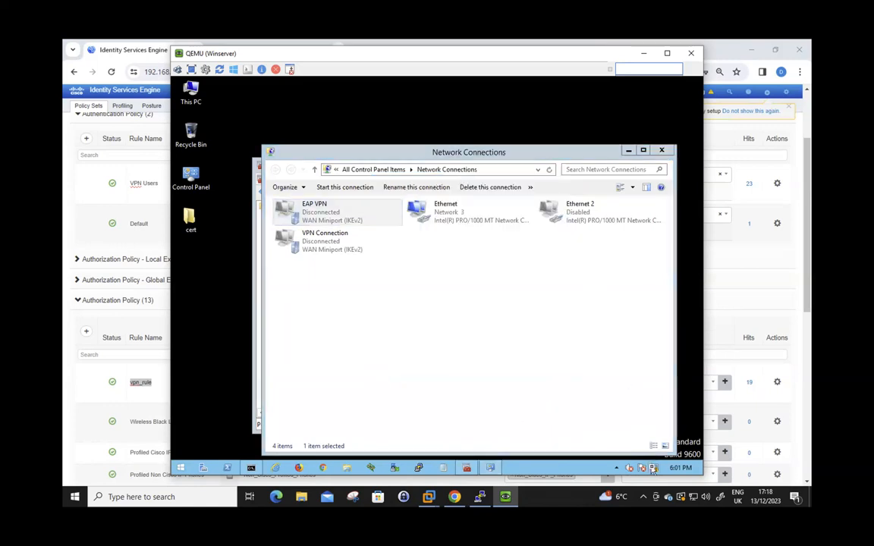
pyautogui.click(595, 199)
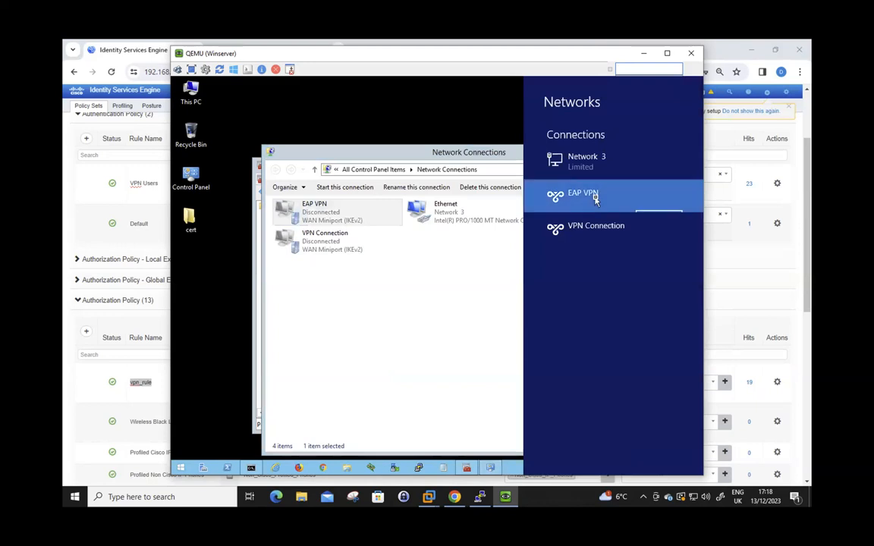
pyautogui.click(650, 220)
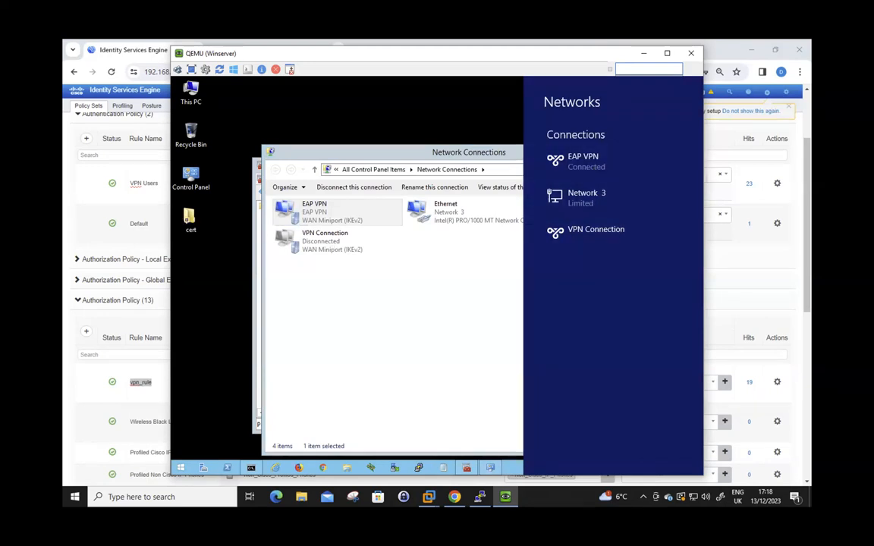
pyautogui.click(133, 57)
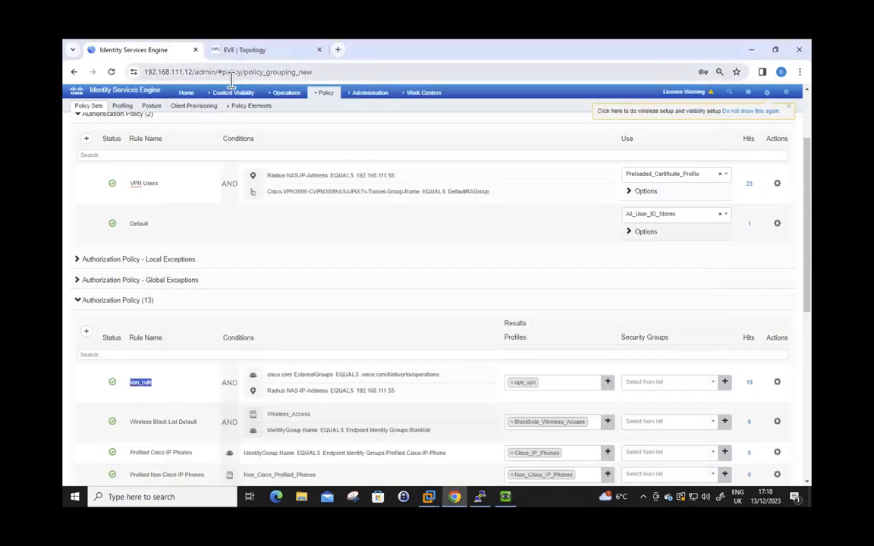
# Open Operations > RADIUS > Live Logs and highlight the newest entry's matched authorization policy
pyautogui.moveTo(286, 94)
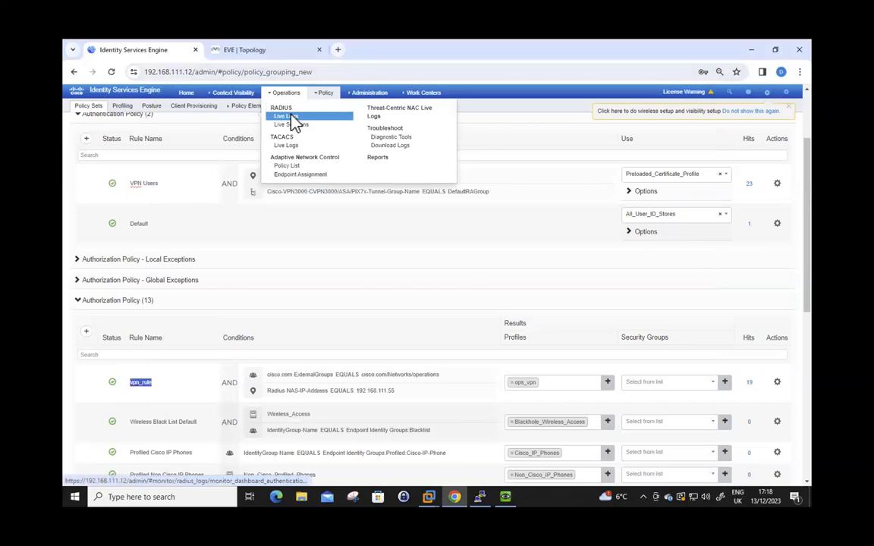
pyautogui.click(288, 117)
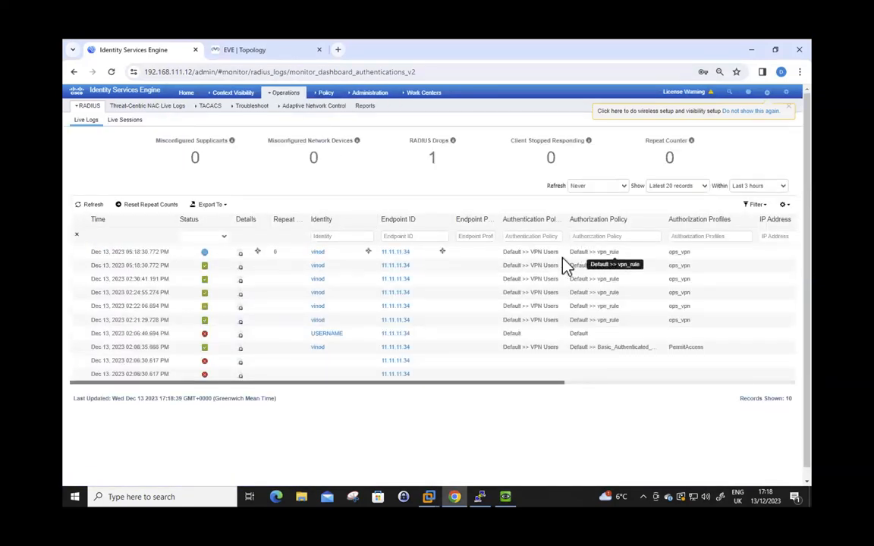
pyautogui.moveTo(534, 252); pyautogui.dragTo(619, 253)
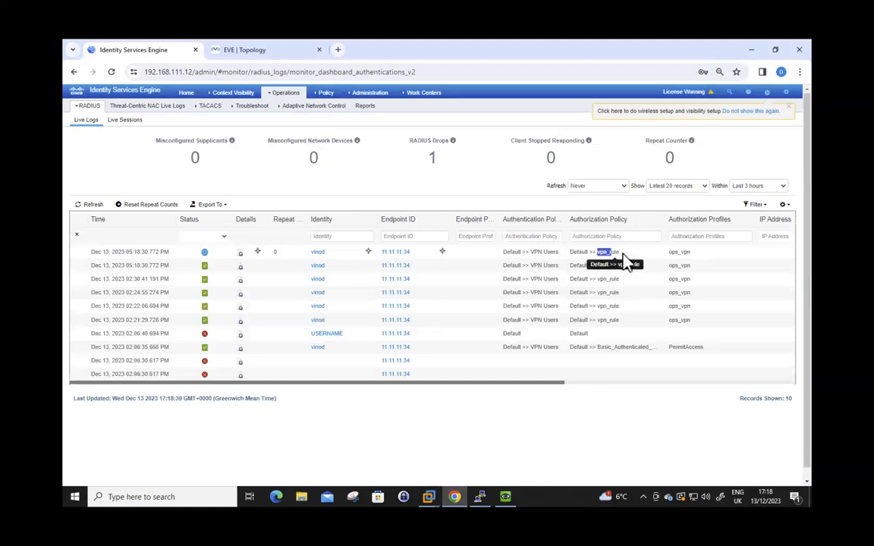
# Open the newest authentication's detail report and highlight its authentication protocol and tunnel group values
pyautogui.click(240, 256)
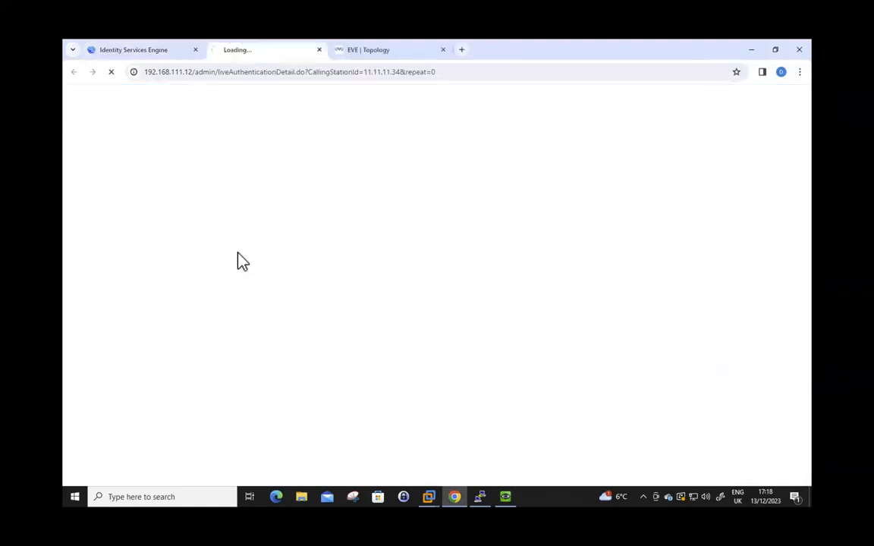
pyautogui.scroll(-3, 236, 349)
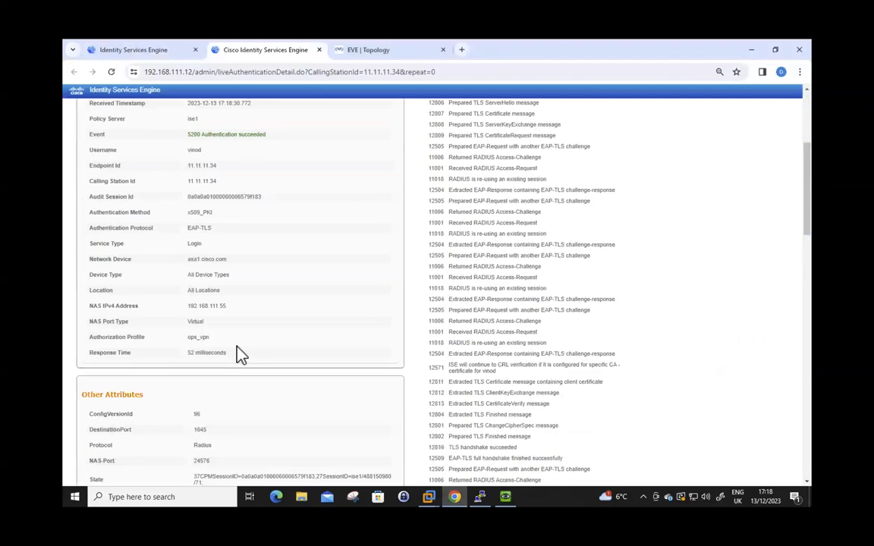
pyautogui.moveTo(187, 228); pyautogui.dragTo(206, 227)
pyautogui.scroll(1, 240, 307)
pyautogui.scroll(-4, 240, 307)
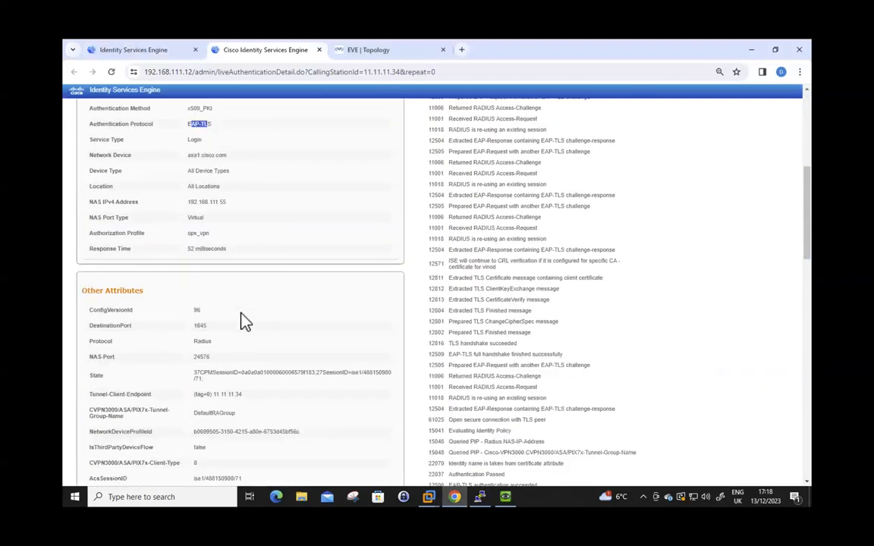
pyautogui.moveTo(195, 257); pyautogui.dragTo(235, 257)
pyautogui.scroll(-2, 283, 355)
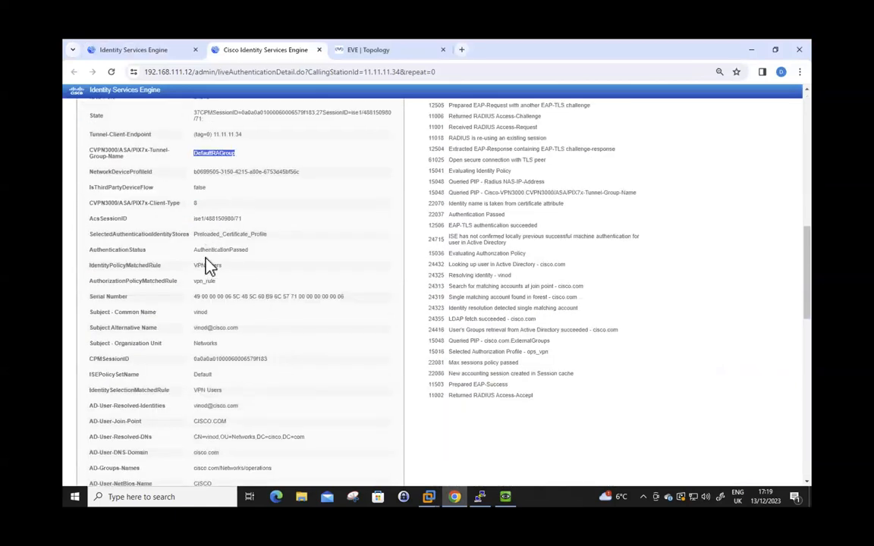
# Highlight the matched identity rule VPN Users and authorization rule vpn_rule
pyautogui.moveTo(194, 265); pyautogui.dragTo(226, 270)
pyautogui.moveTo(93, 266); pyautogui.dragTo(218, 268)
pyautogui.click(88, 276)
pyautogui.moveTo(127, 280); pyautogui.dragTo(245, 283)
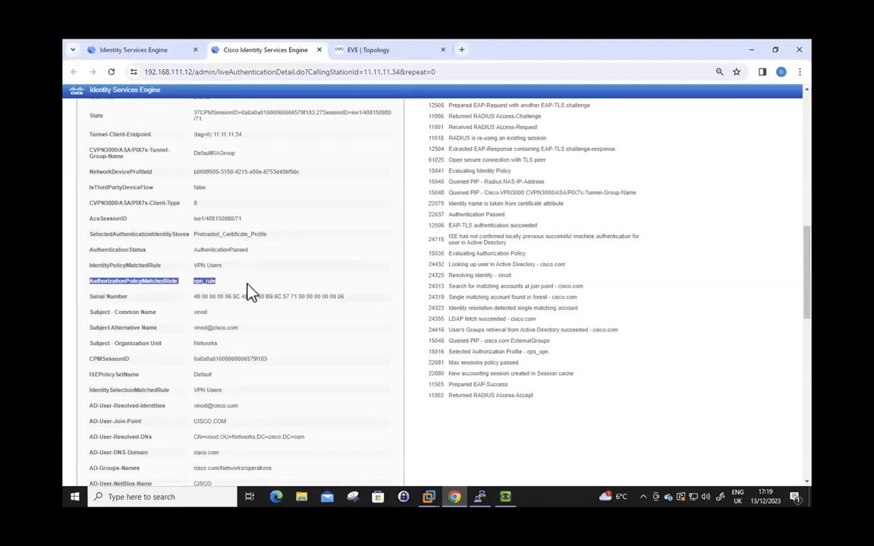